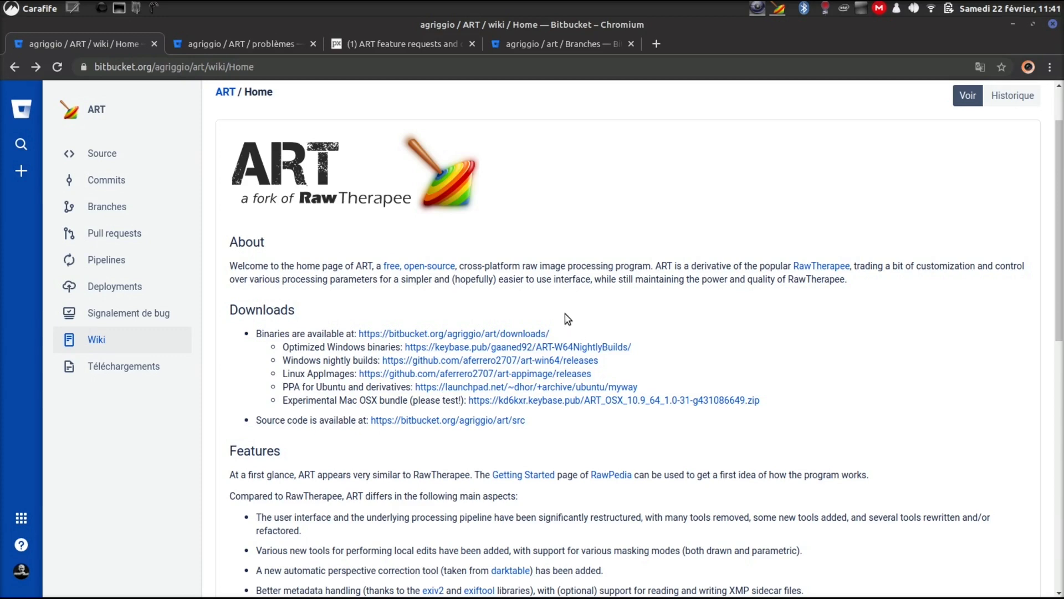
# - Read through the ART wiki home page down to the license section, and open the project's bug report list
pyautogui.scroll(-7, 505, 410)
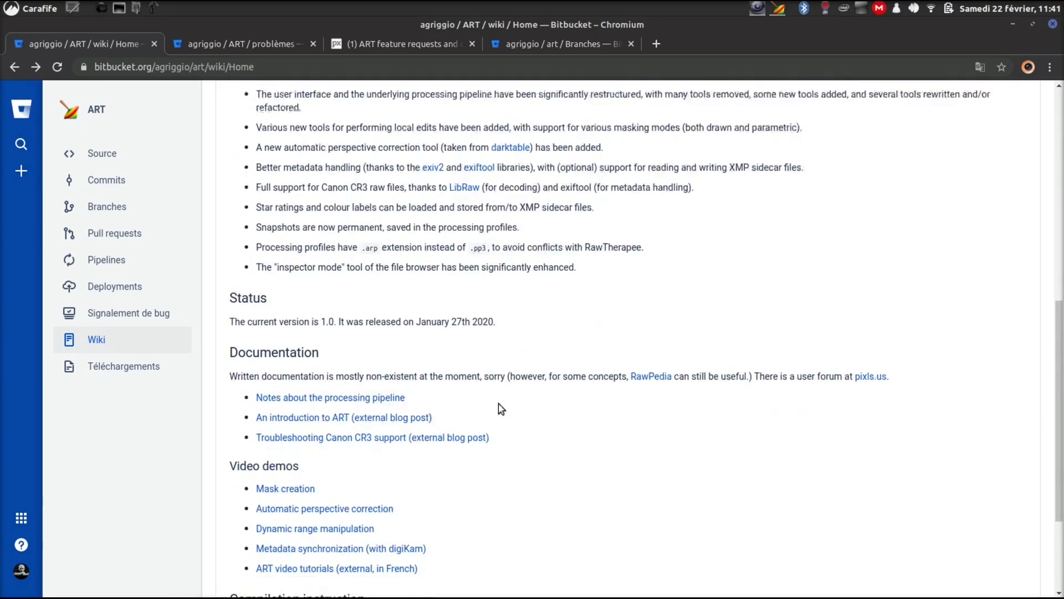
pyautogui.scroll(-2, 502, 408)
pyautogui.scroll(-1, 502, 408)
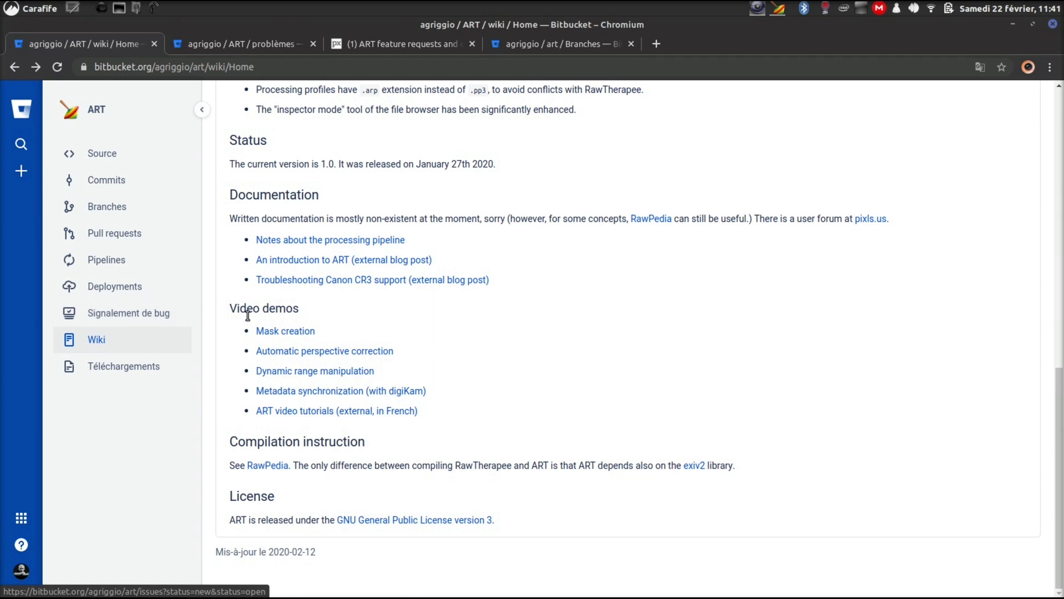
pyautogui.scroll(2, 248, 310)
pyautogui.click(233, 41)
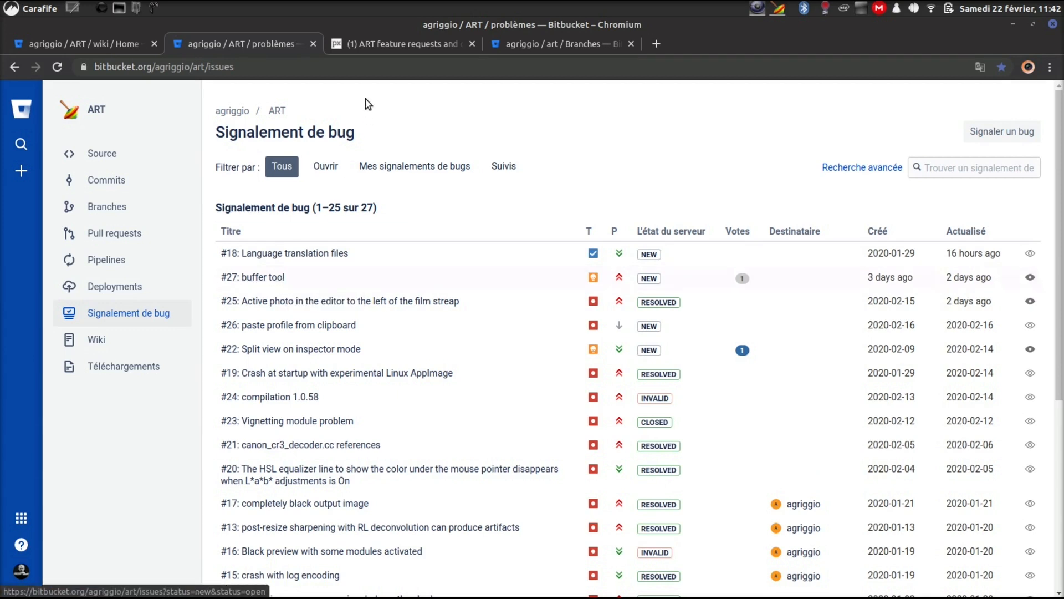
# - Open the ART feature requests discussion and read the posts about brush hardness and the Lightroom density comparison
pyautogui.click(394, 46)
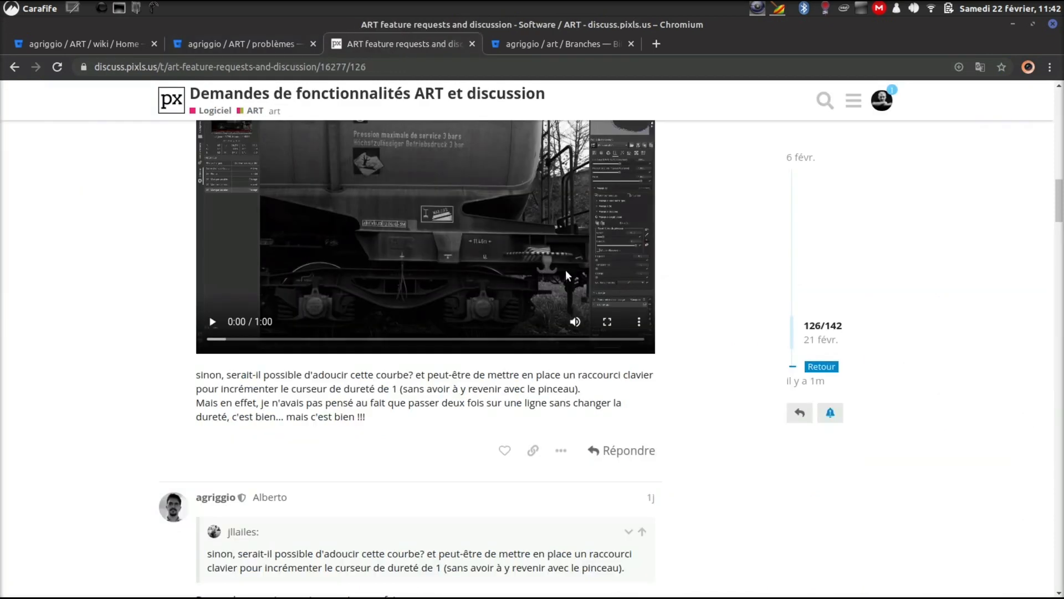
pyautogui.scroll(4, 566, 272)
pyautogui.scroll(1, 567, 275)
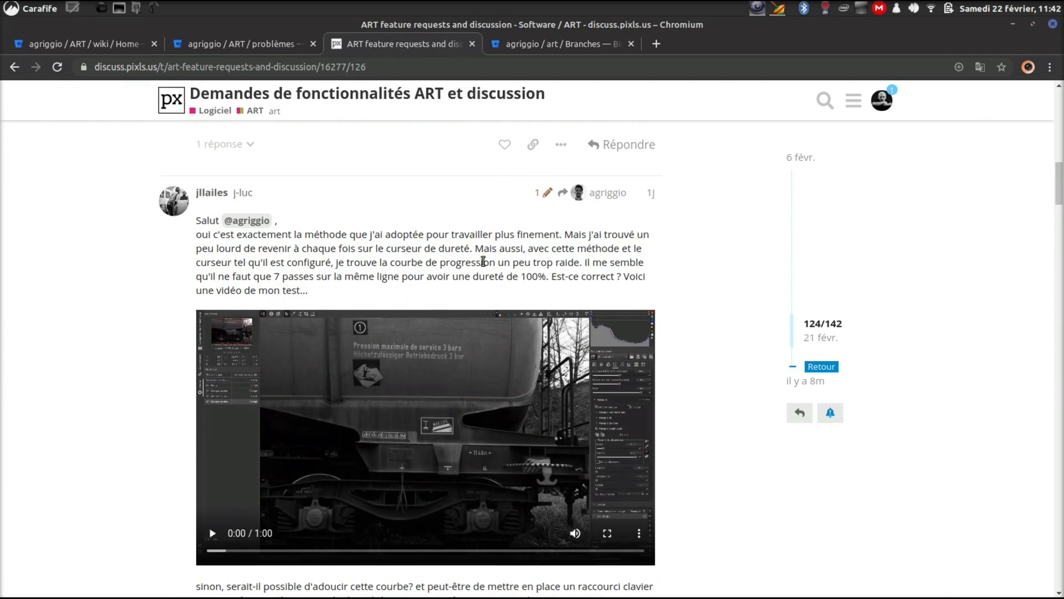
pyautogui.scroll(-1, 497, 397)
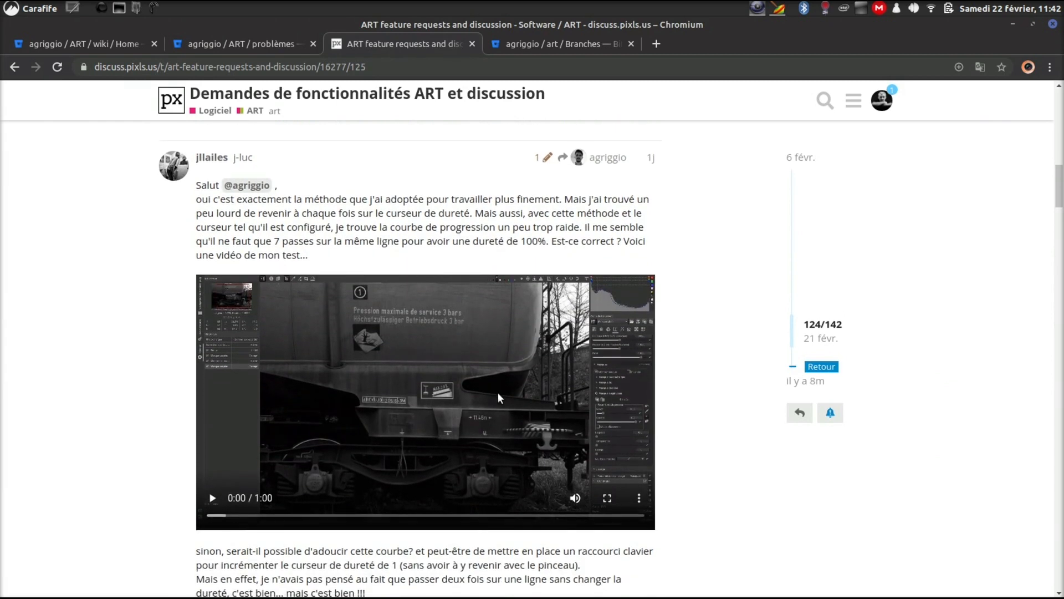
pyautogui.scroll(-6, 498, 392)
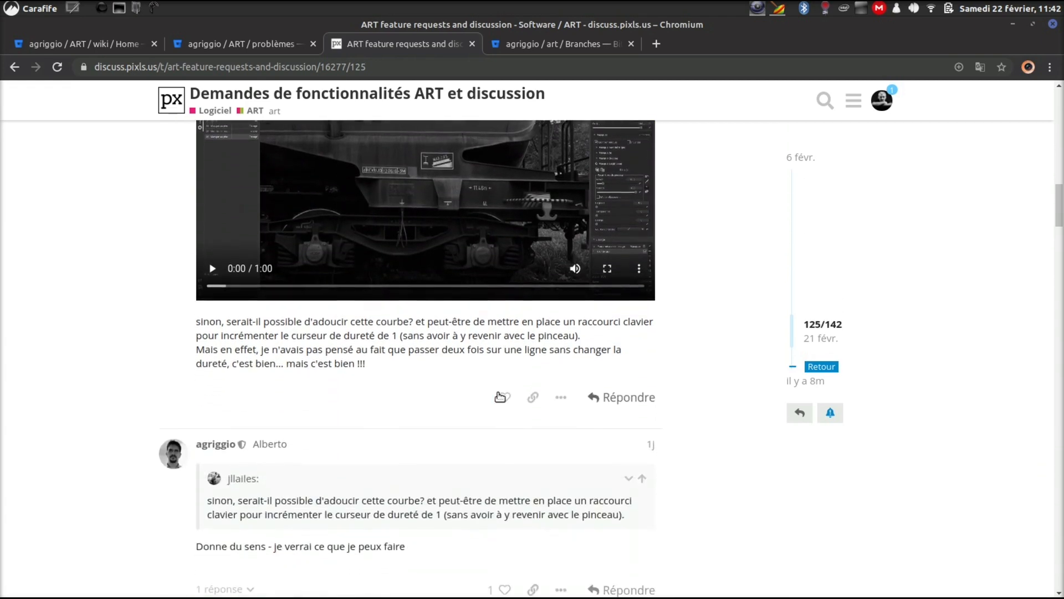
pyautogui.scroll(-8, 498, 430)
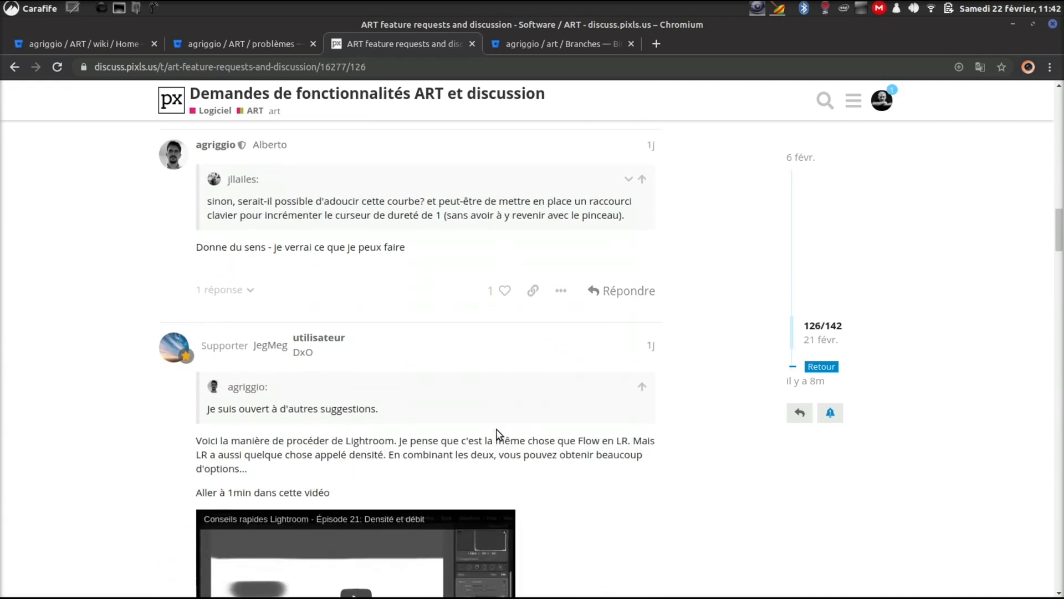
pyautogui.scroll(-3, 496, 435)
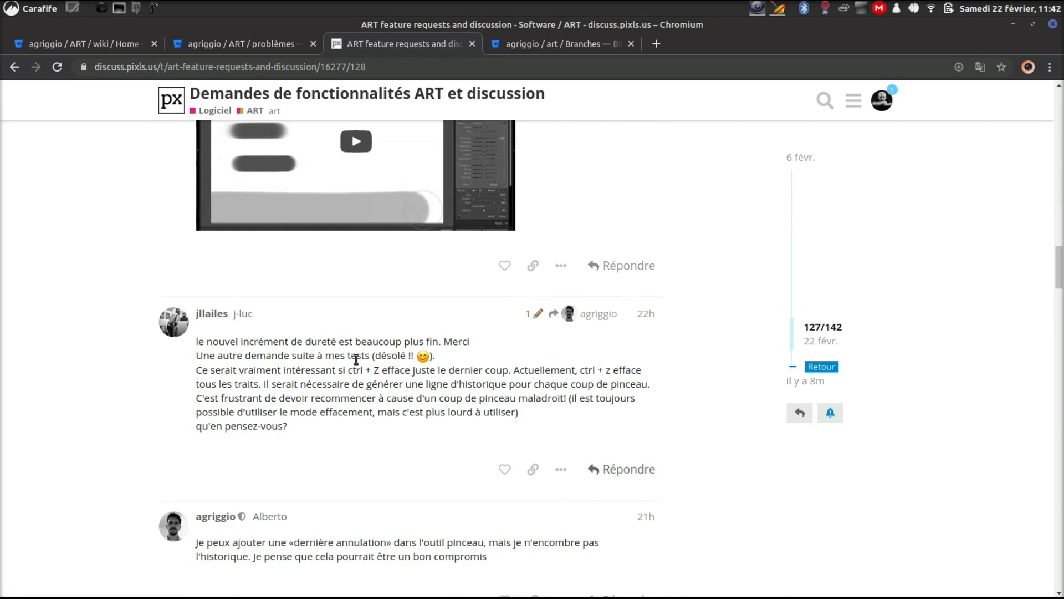
# - Read the discussion posts on undoing brush strokes and on the brush mask improvements, and dismiss the desktop notification
pyautogui.scroll(-2, 490, 397)
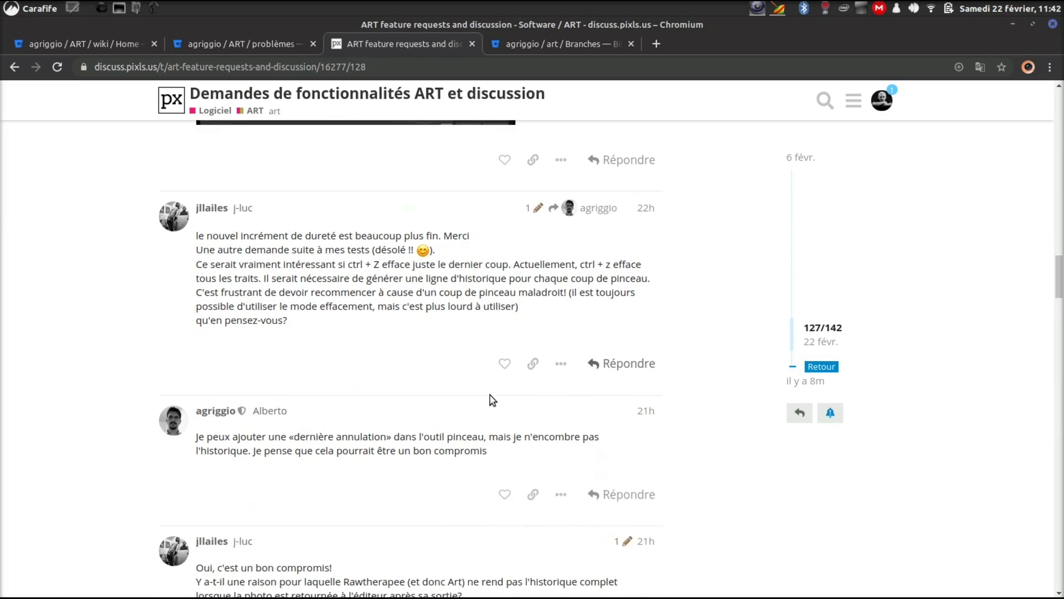
pyautogui.scroll(-1, 491, 398)
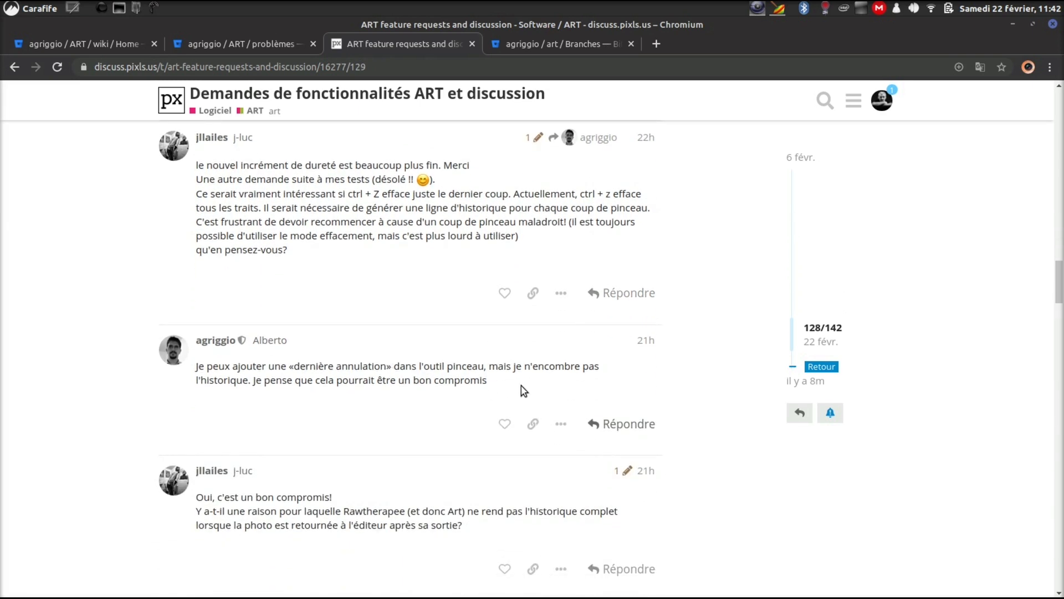
pyautogui.scroll(-3, 521, 386)
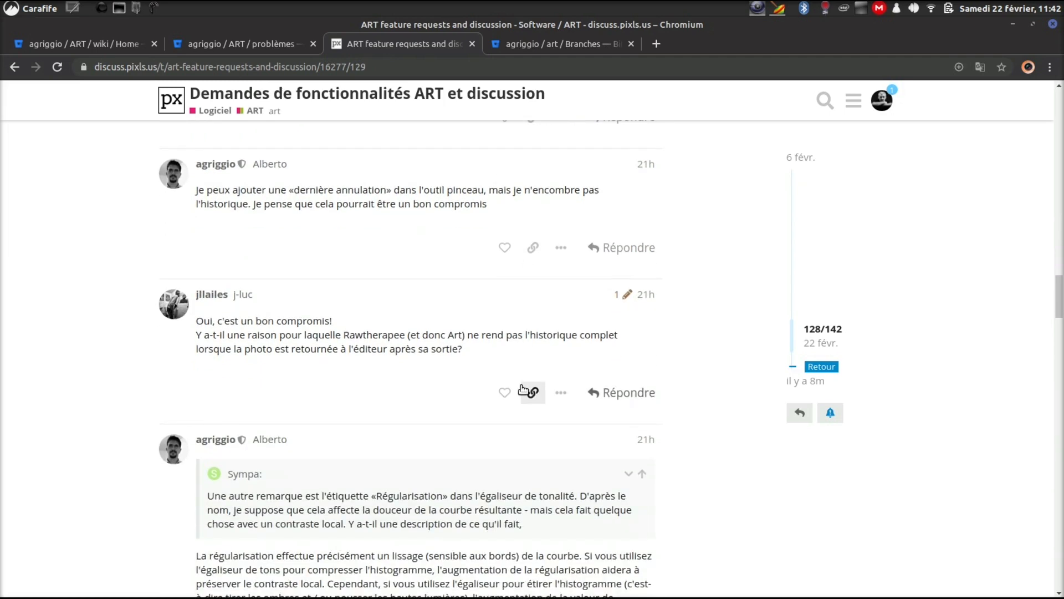
pyautogui.scroll(-3, 523, 388)
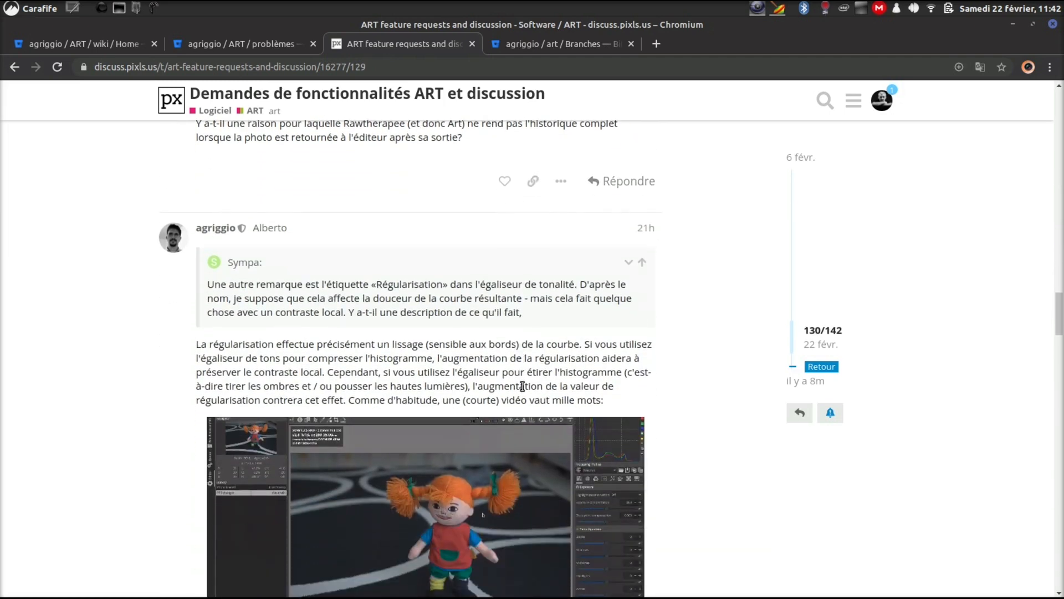
pyautogui.scroll(-7, 522, 386)
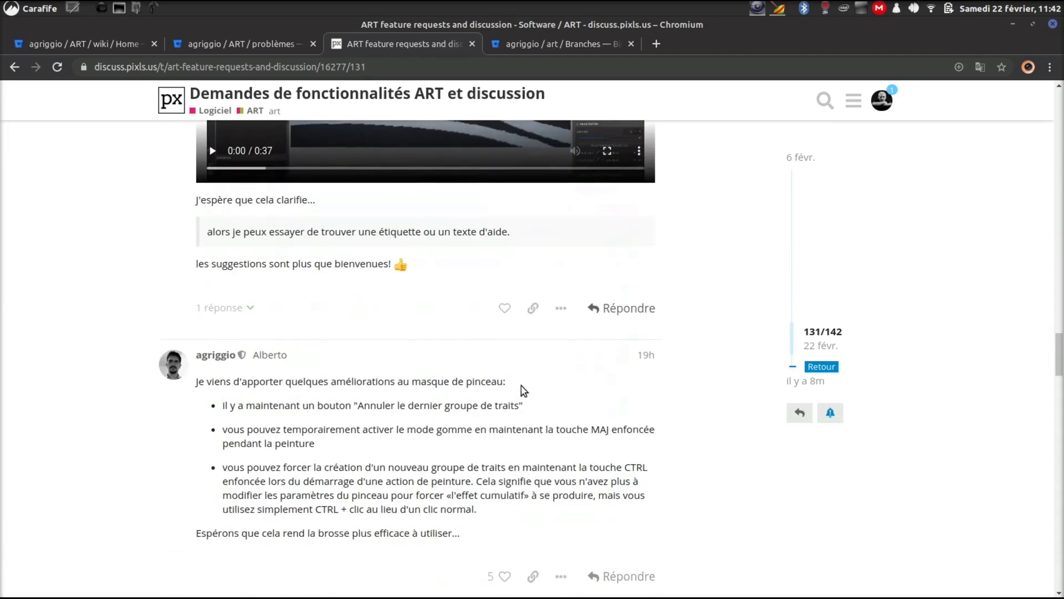
pyautogui.scroll(-2, 522, 386)
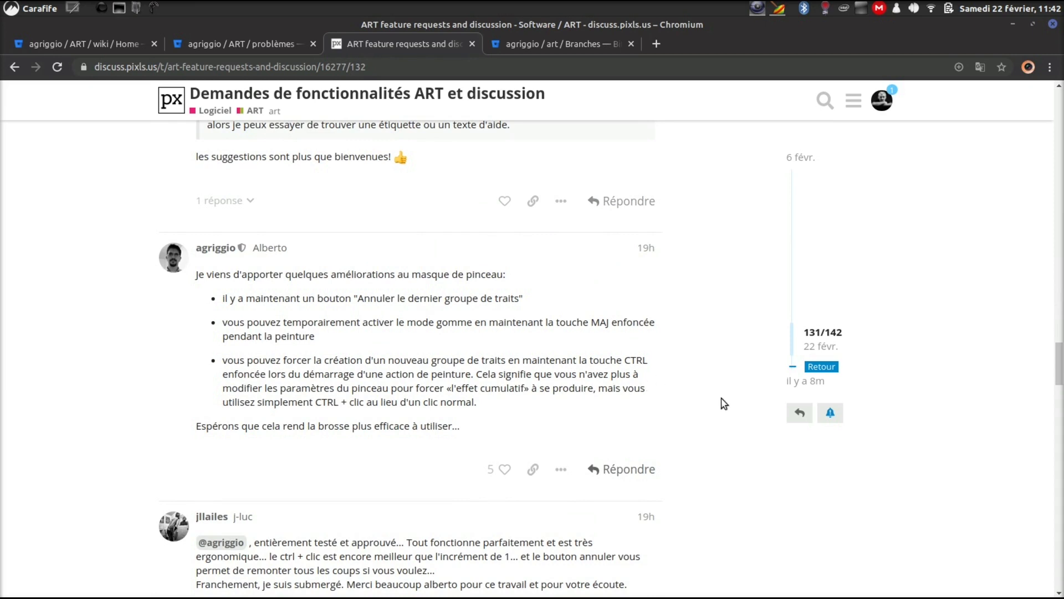
pyautogui.scroll(-1, 388, 412)
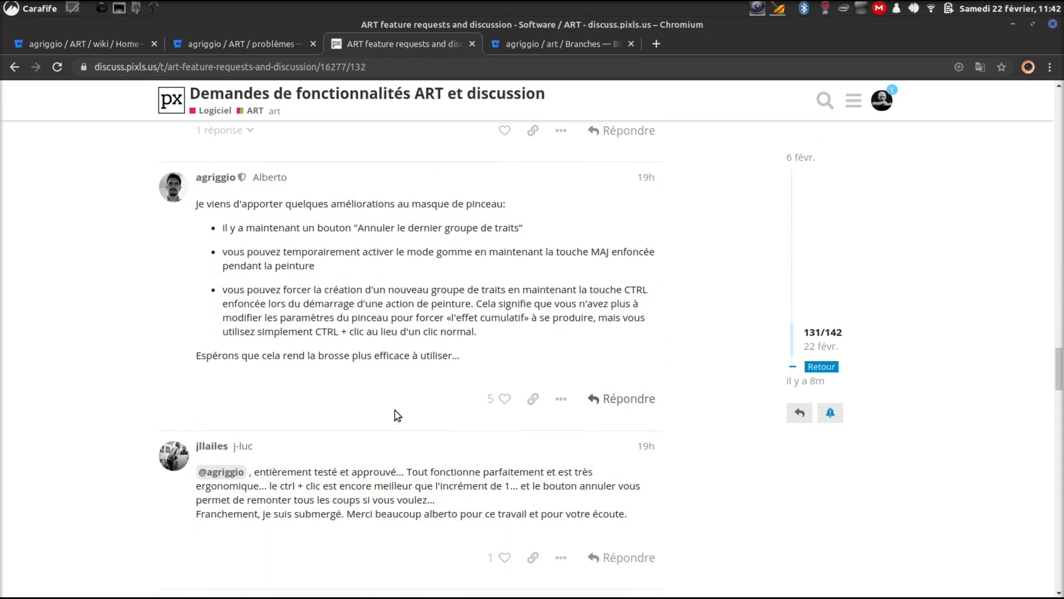
pyautogui.scroll(-1, 395, 410)
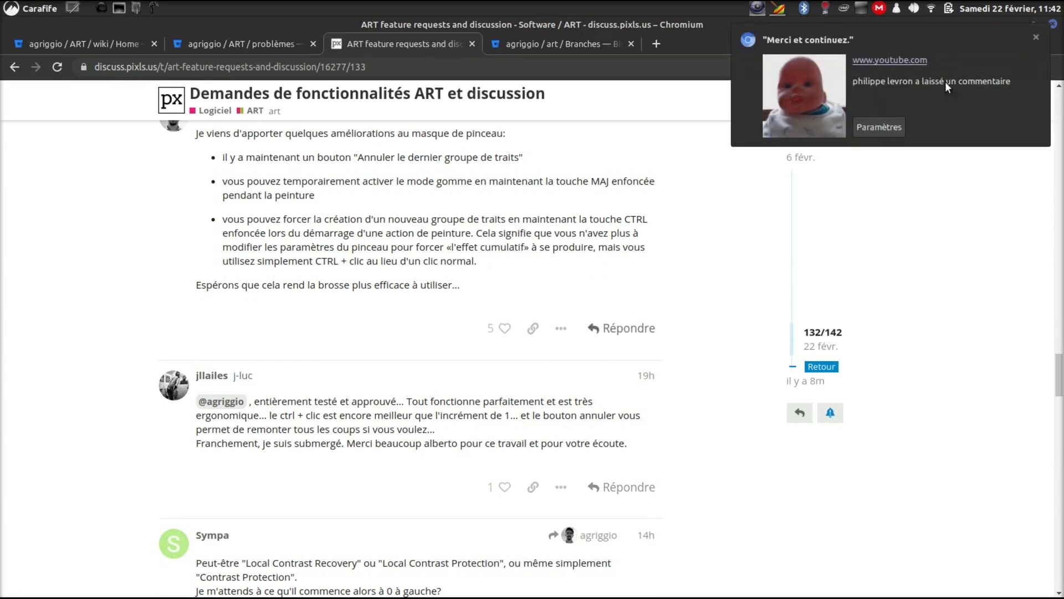
pyautogui.click(1036, 38)
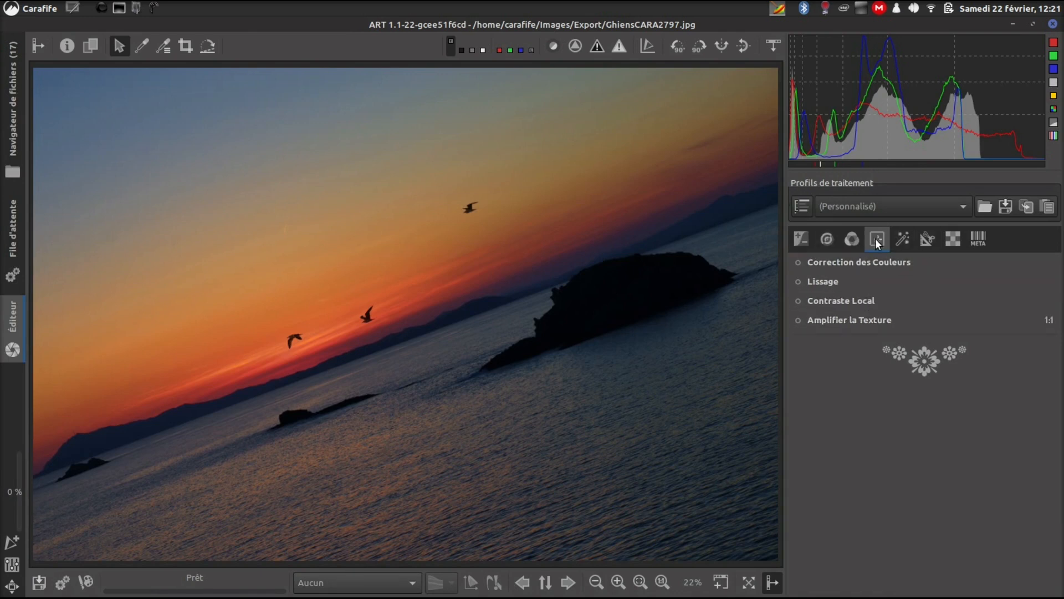
# - In ART, expand the Amplifier la Texture tool and its Masque au pinceau settings
pyautogui.click(872, 320)
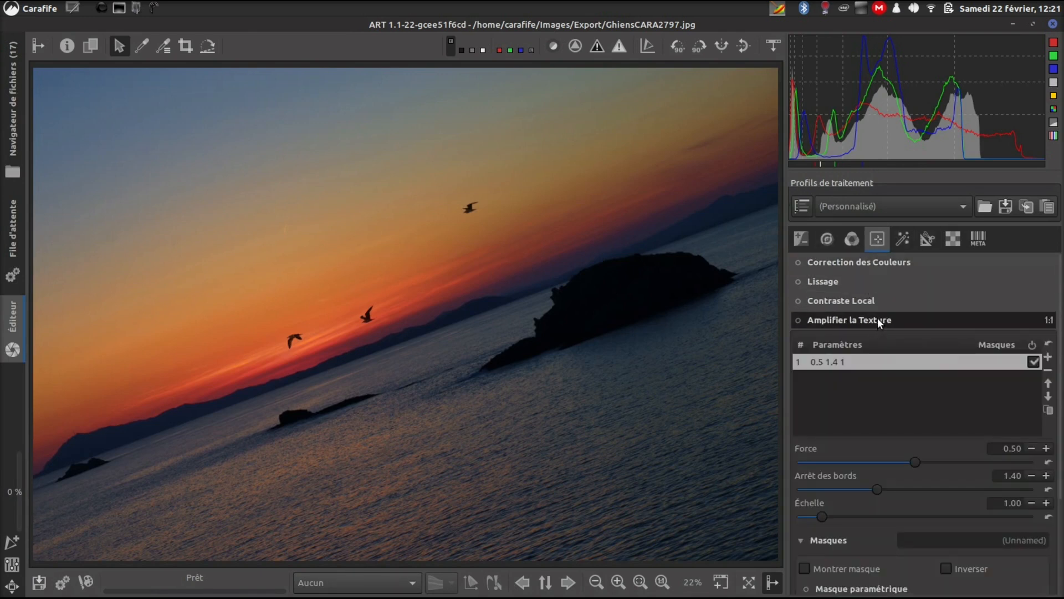
pyautogui.scroll(-3, 877, 318)
pyautogui.scroll(2, 877, 317)
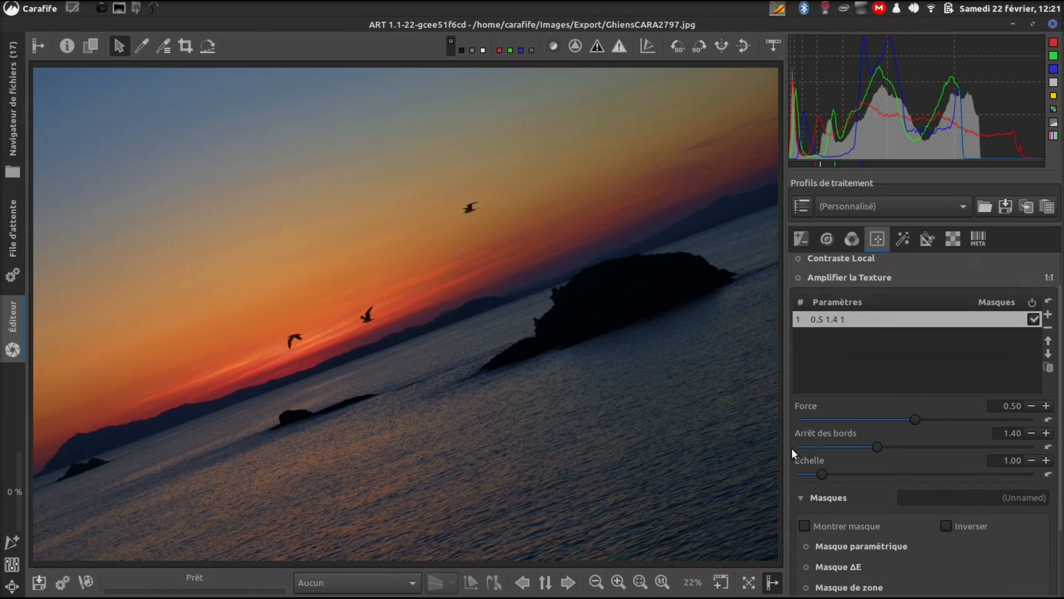
pyautogui.scroll(-1, 839, 552)
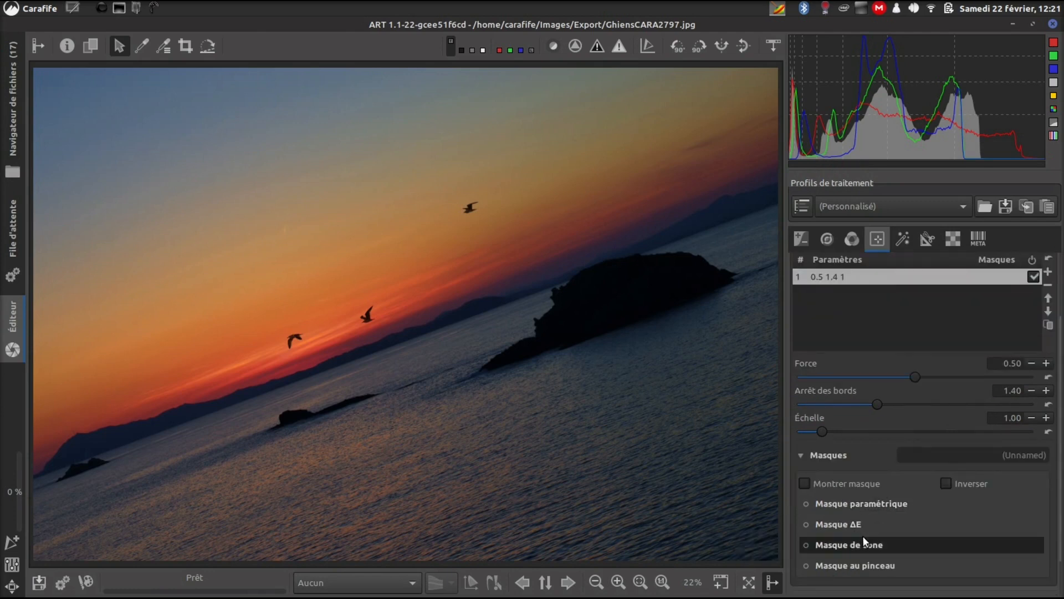
pyautogui.click(875, 565)
pyautogui.scroll(-4, 885, 539)
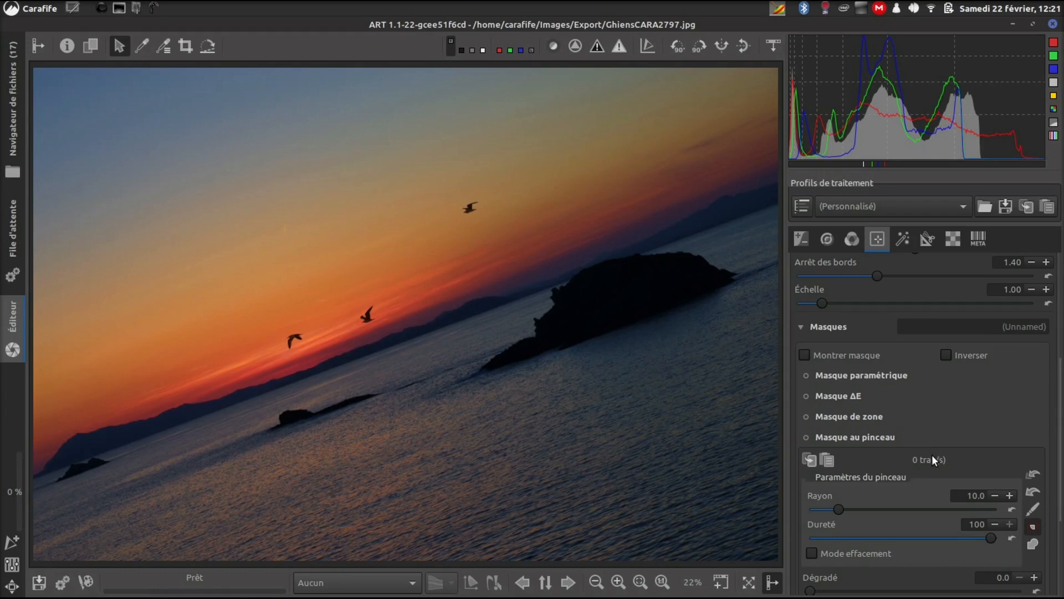
pyautogui.scroll(1, 932, 456)
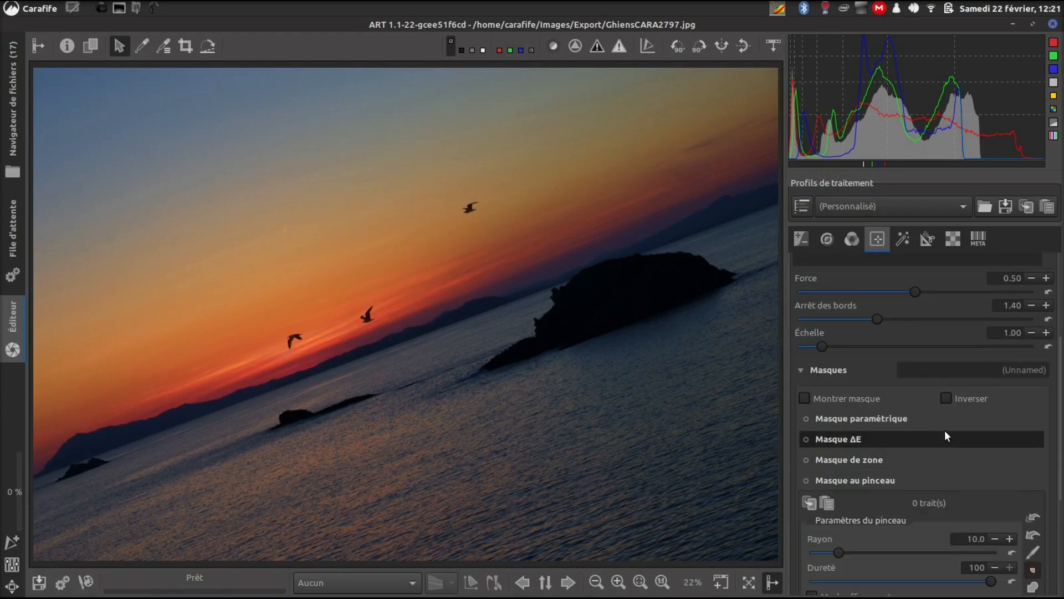
# - Enable Amplifier la Texture and name the first entry's mask "oeil droit"
pyautogui.click(1002, 367)
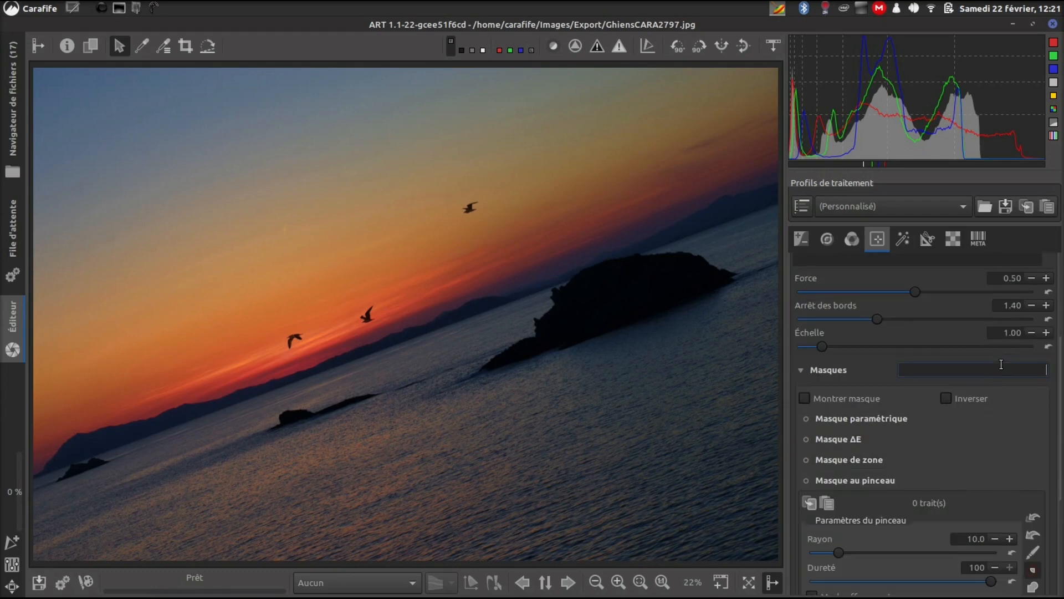
pyautogui.scroll(3, 1002, 365)
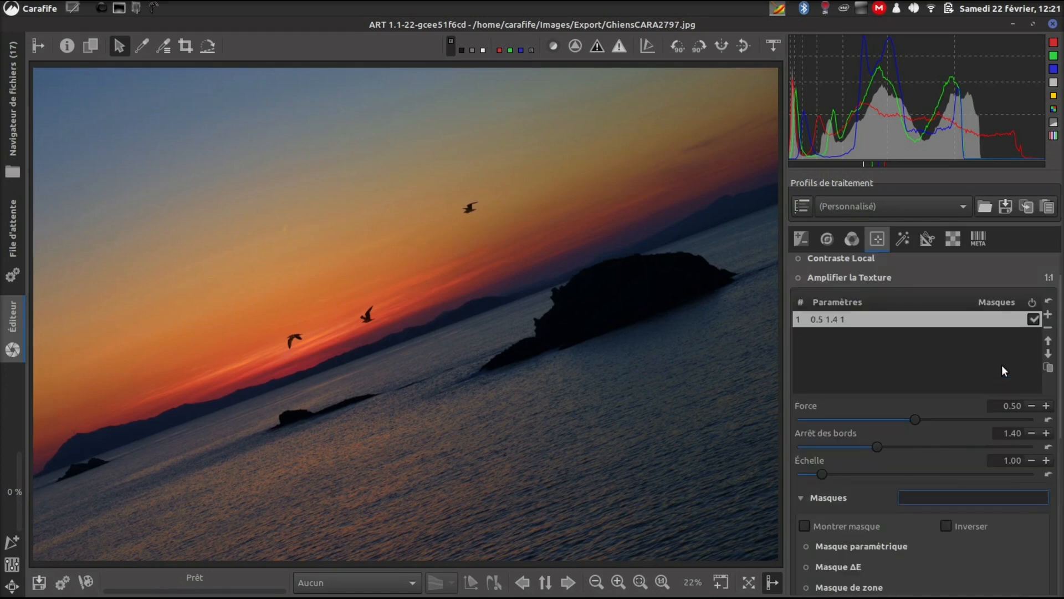
pyautogui.click(798, 276)
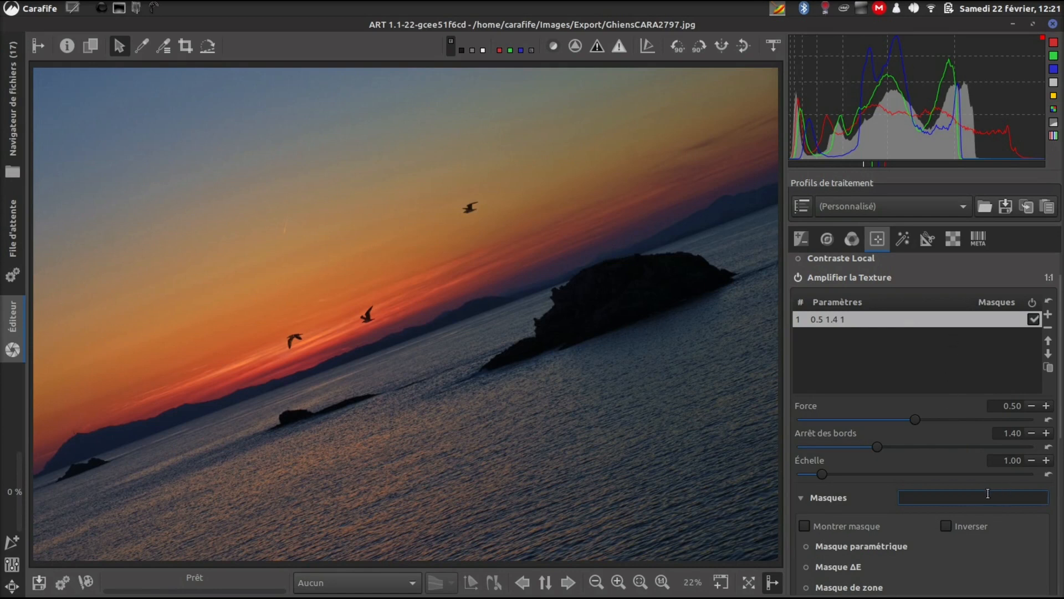
pyautogui.write('oeil droit')
pyautogui.press('Return')
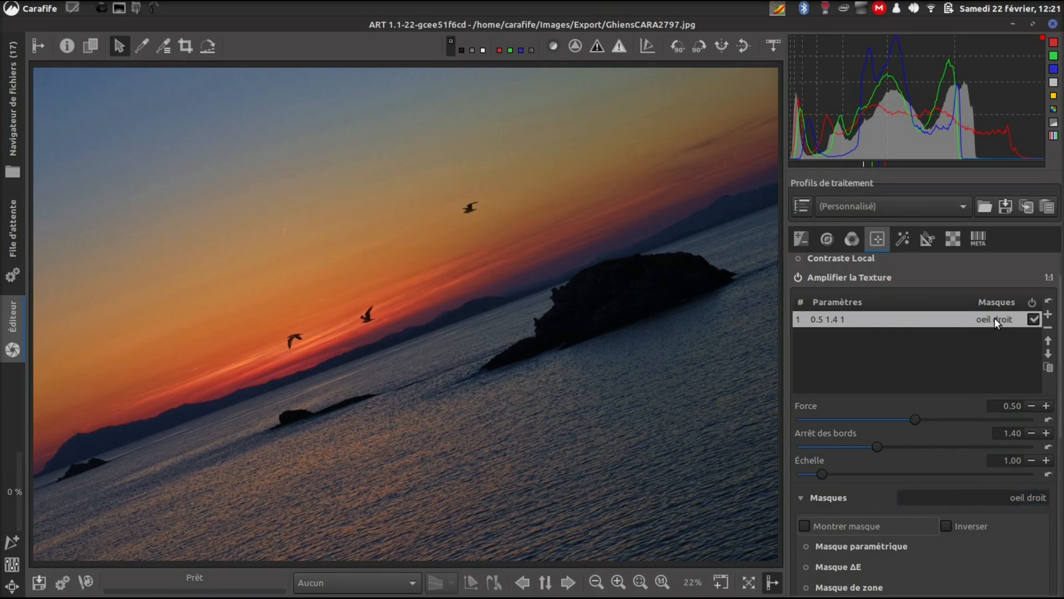
# - Add a second Amplifier la Texture entry with its mask named "oeil gauche", and alternate between both entries, ending on the second
pyautogui.click(1049, 315)
pyautogui.click(1013, 496)
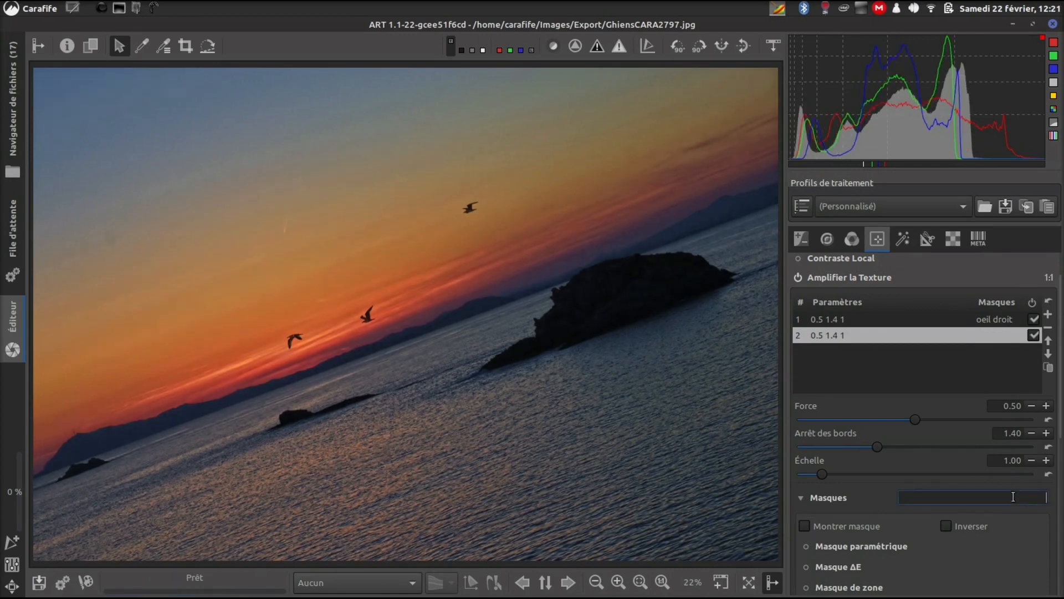
pyautogui.write('oeil gauche')
pyautogui.press('Return')
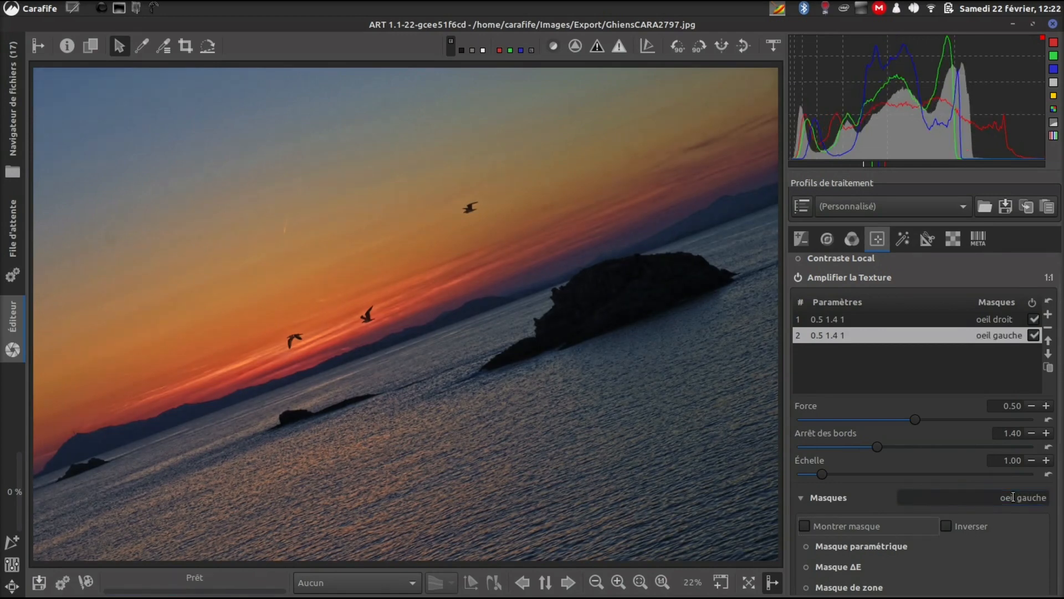
pyautogui.click(995, 319)
pyautogui.click(995, 331)
pyautogui.click(998, 317)
pyautogui.click(998, 333)
# - Show the mask of the "oeil gauche" entry and enable its Masque au pinceau with the settings expanded
pyautogui.scroll(-5, 981, 329)
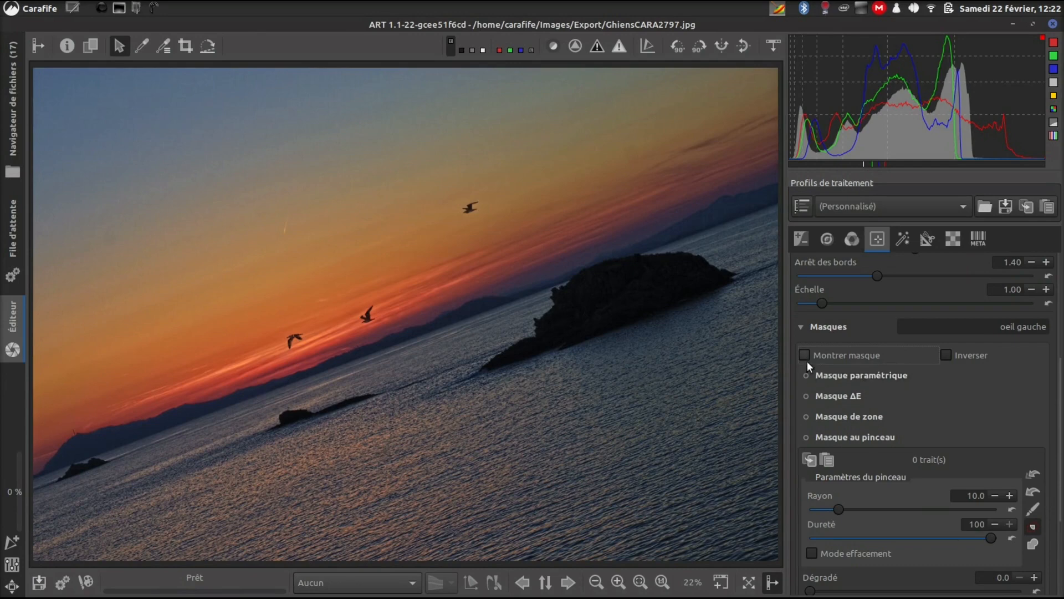
pyautogui.click(805, 355)
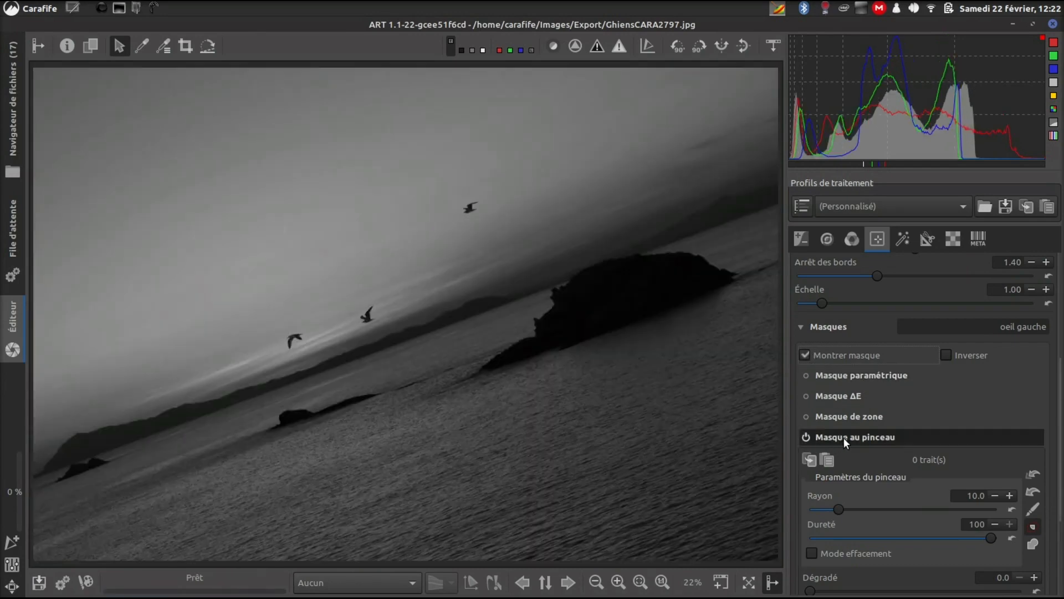
pyautogui.click(844, 438)
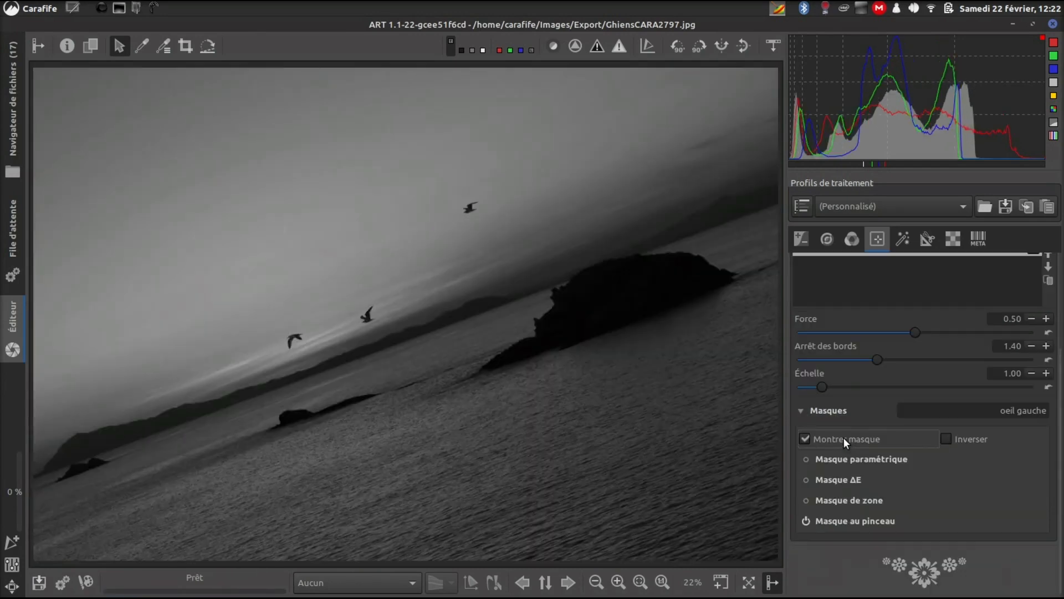
pyautogui.click(867, 517)
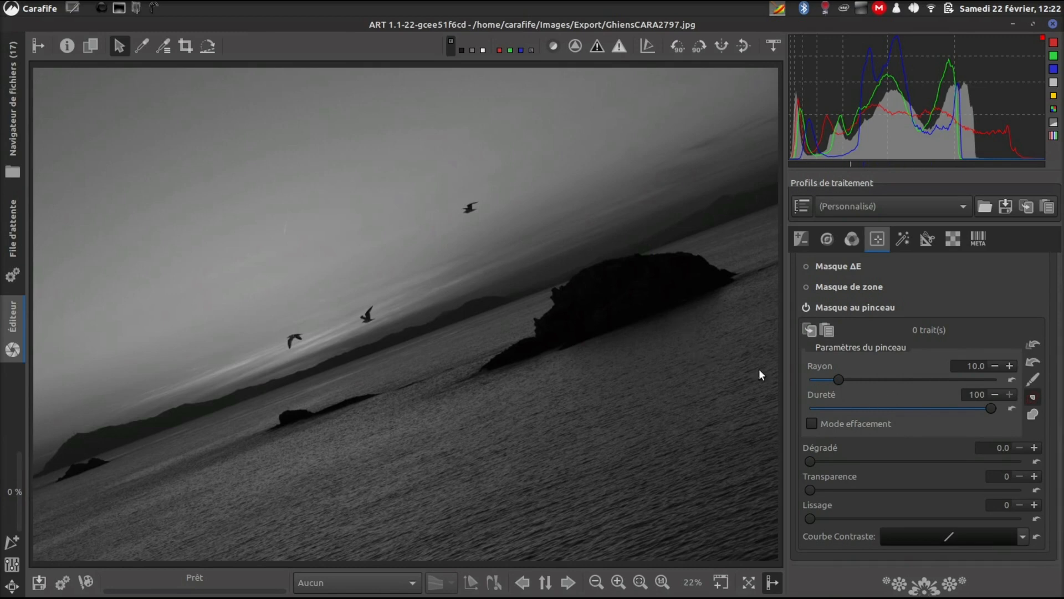
# - Activate brush drawing for the "oeil gauche" mask and set the brush radius (Rayon) to 37
pyautogui.click(1032, 381)
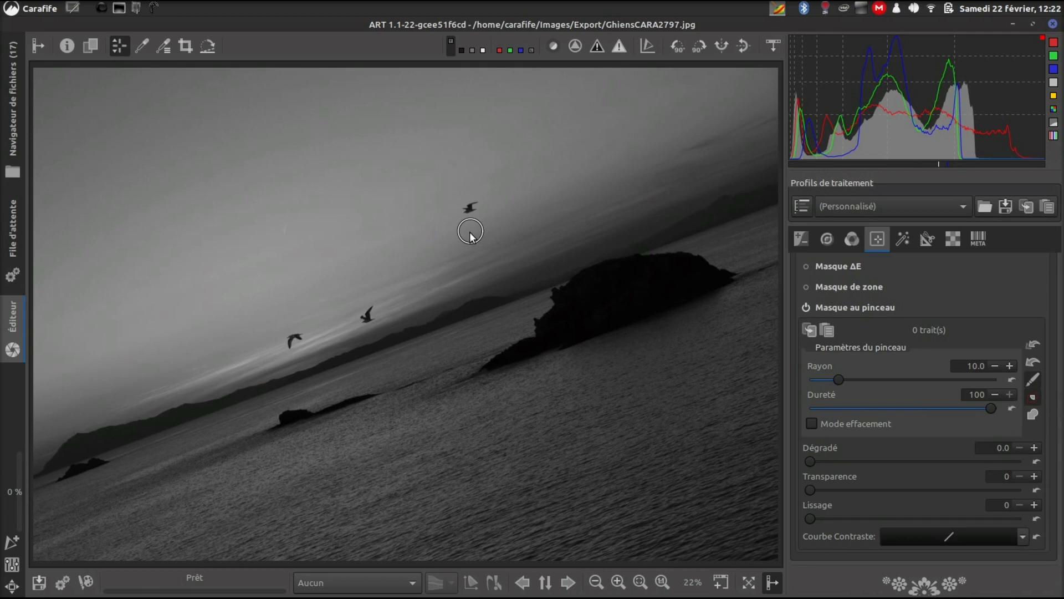
pyautogui.scroll(10, 470, 232)
pyautogui.scroll(-1, 475, 230)
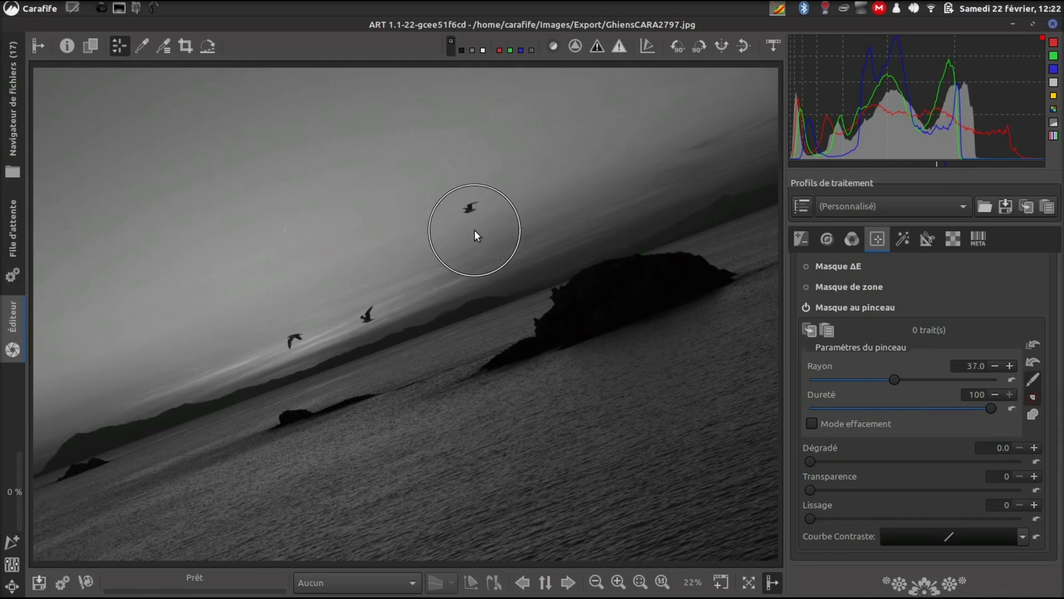
# - Set the brush radius (Rayon) to 49 and paint broad mask strokes over the birds, the island and the sea
pyautogui.scroll(20, 475, 230)
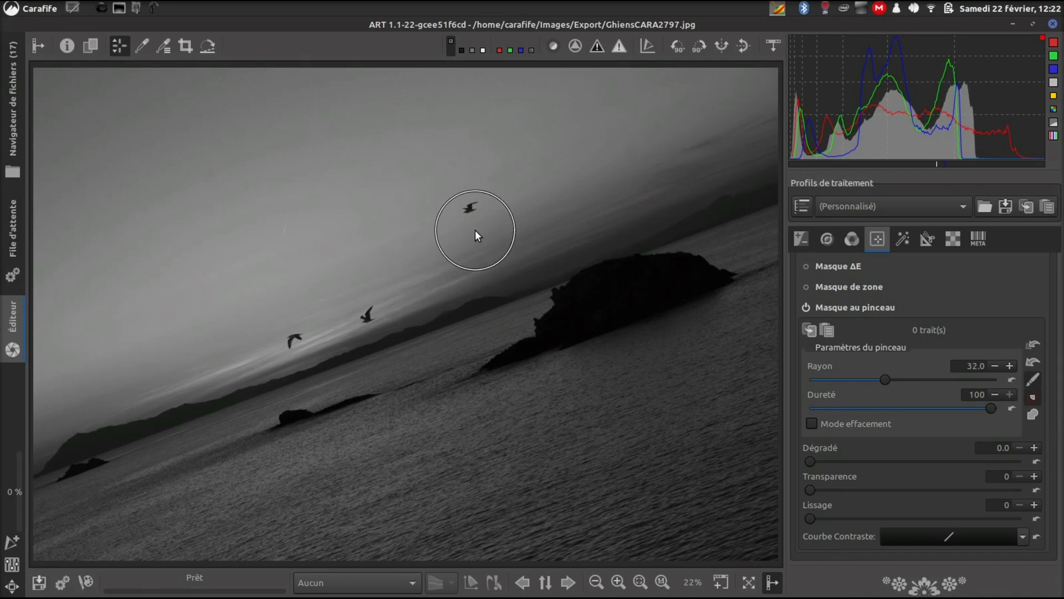
pyautogui.scroll(4, 476, 230)
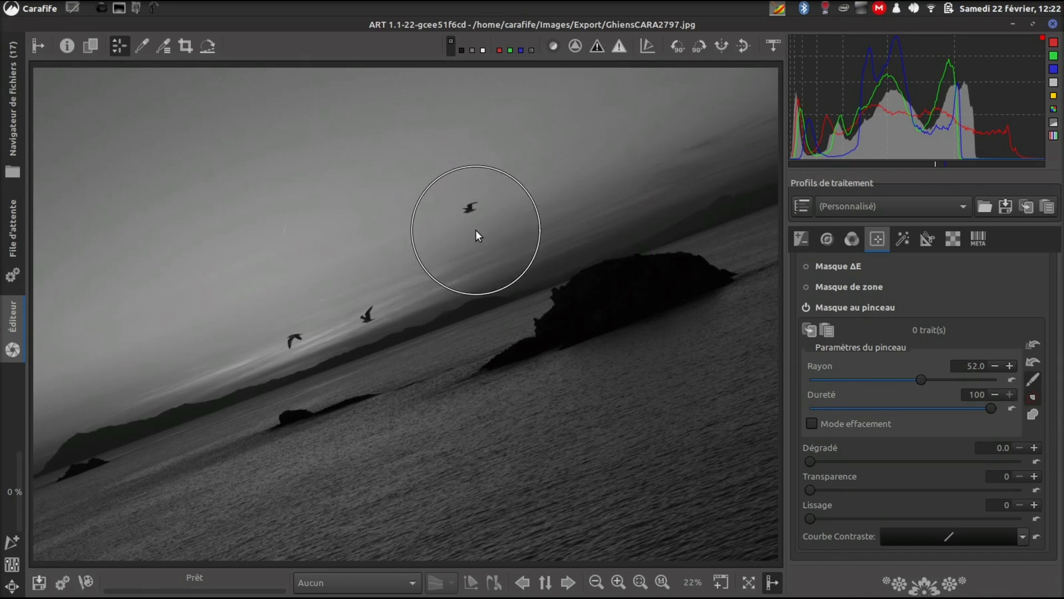
pyautogui.scroll(-3, 476, 229)
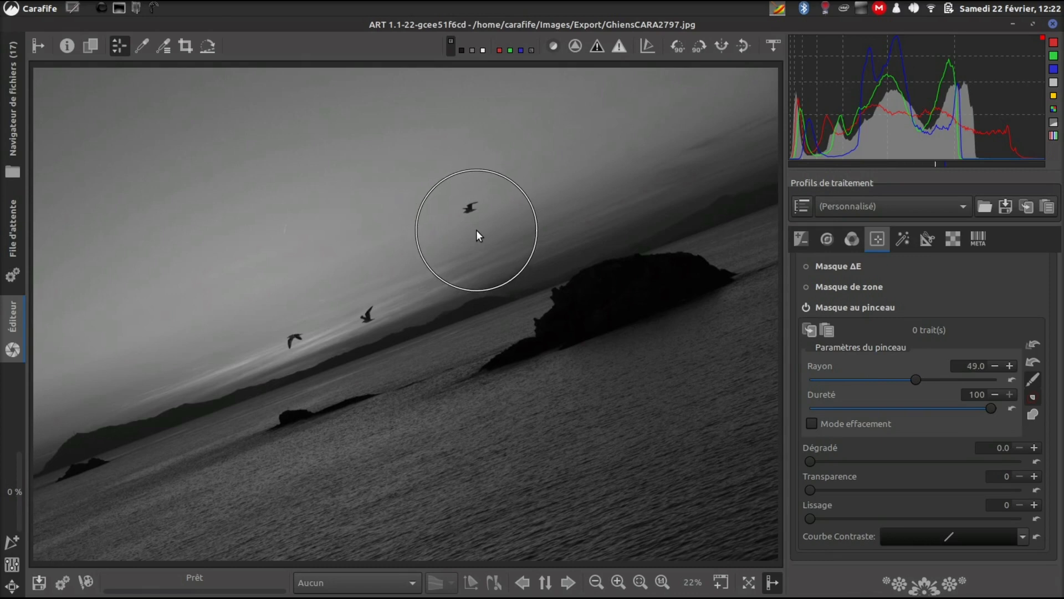
pyautogui.moveTo(476, 230)
pyautogui.mouseDown()
pyautogui.moveTo(490, 202)
pyautogui.moveTo(343, 365)
pyautogui.mouseUp()
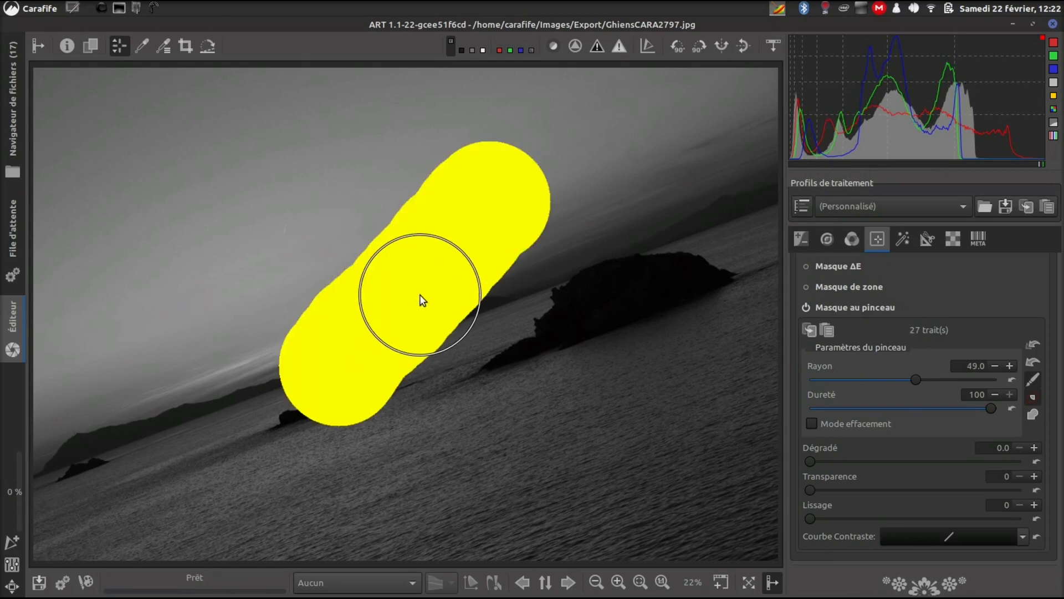
pyautogui.moveTo(554, 247)
pyautogui.mouseDown()
pyautogui.moveTo(719, 450)
pyautogui.moveTo(593, 429)
pyautogui.moveTo(556, 432)
pyautogui.moveTo(509, 460)
pyautogui.moveTo(465, 392)
pyautogui.mouseUp()
# - Reduce the brush radius (Rayon) to 18 and paint a thin wavy stroke across the sky to the existing mask area
pyautogui.scroll(-10, 272, 206)
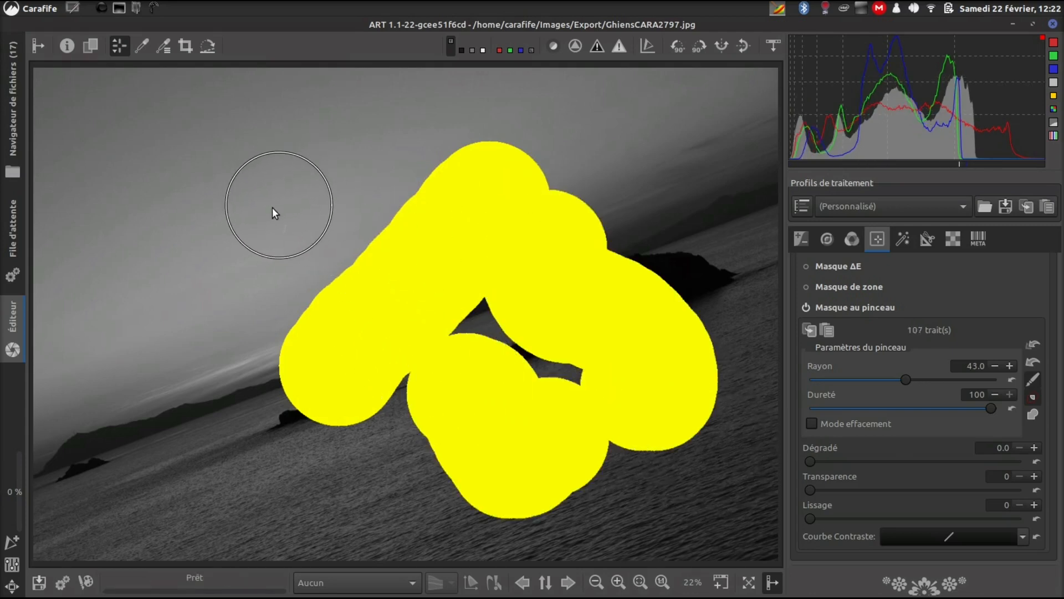
pyautogui.scroll(-3, 263, 203)
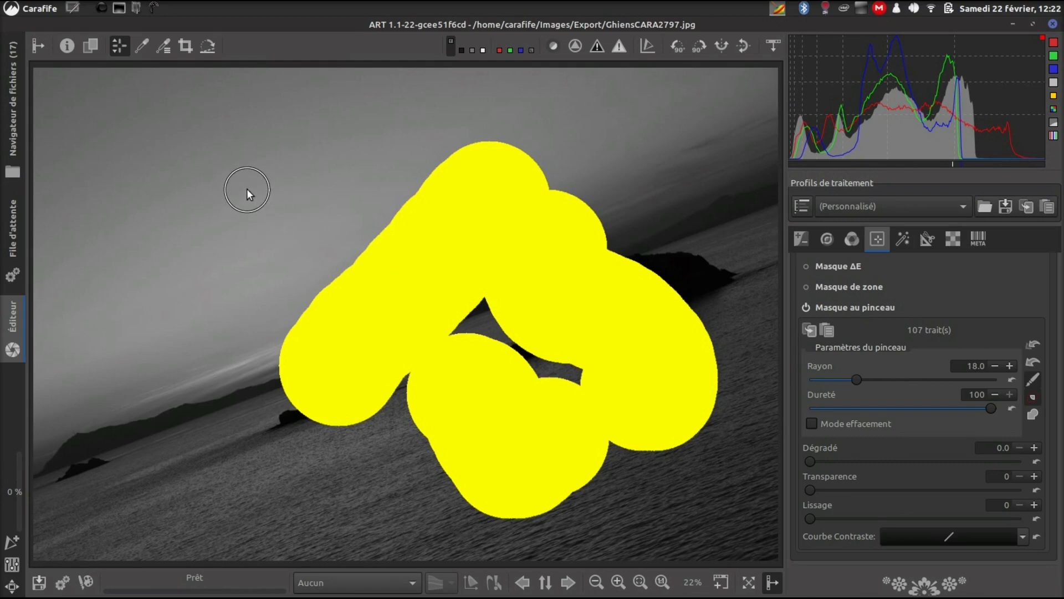
pyautogui.moveTo(247, 189)
pyautogui.mouseDown()
pyautogui.moveTo(337, 219)
pyautogui.moveTo(418, 114)
pyautogui.moveTo(432, 158)
pyautogui.mouseUp()
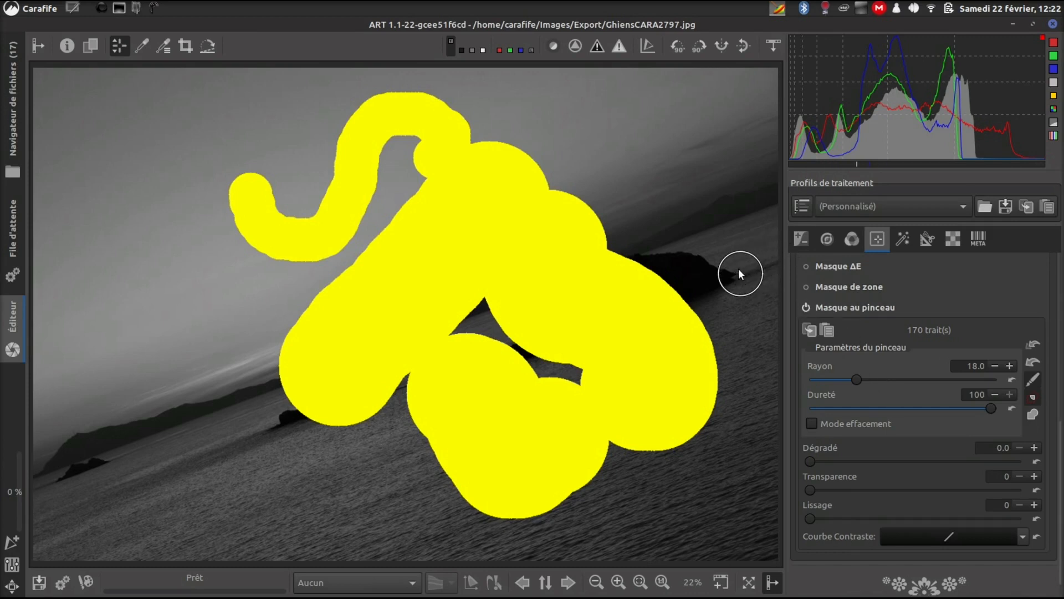
# - Lower the brush hardness (Dureté) to 53 and paint two semi-transparent strokes along the photo's right side, over sky and sea
pyautogui.click(701, 185)
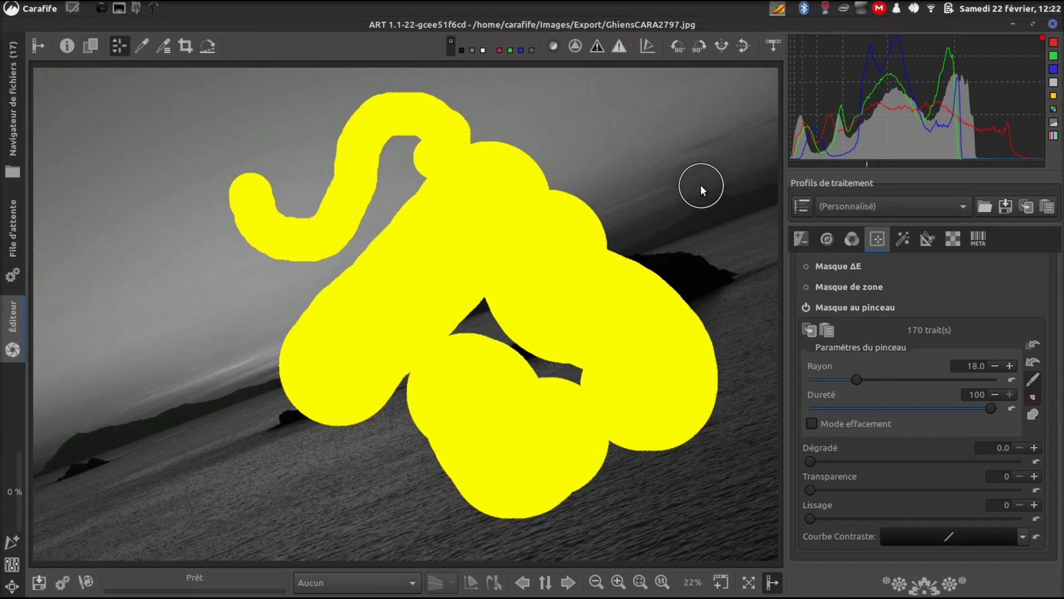
pyautogui.scroll(-20, 701, 185)
pyautogui.scroll(-20, 695, 187)
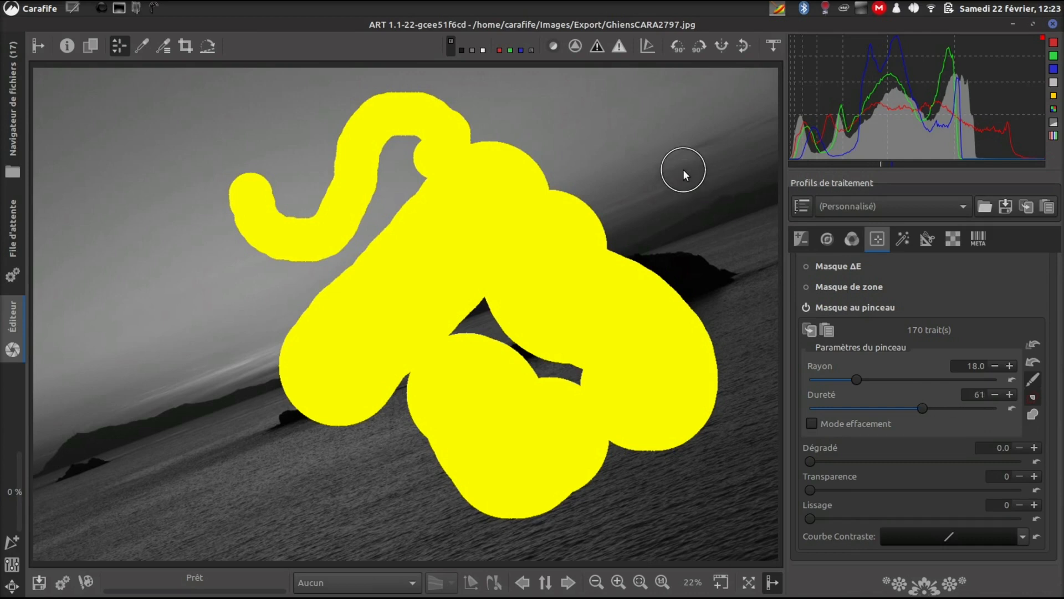
pyautogui.scroll(-2, 683, 176)
pyautogui.moveTo(667, 123)
pyautogui.mouseDown()
pyautogui.moveTo(663, 173)
pyautogui.moveTo(711, 227)
pyautogui.moveTo(723, 252)
pyautogui.mouseUp()
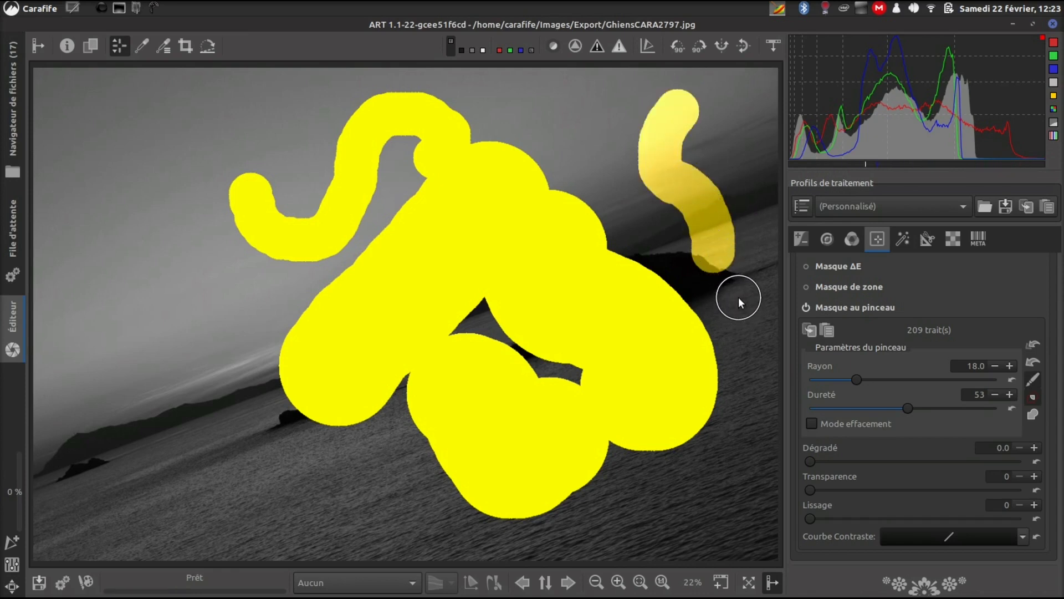
pyautogui.moveTo(739, 297)
pyautogui.mouseDown()
pyautogui.moveTo(762, 435)
pyautogui.moveTo(703, 494)
pyautogui.moveTo(704, 516)
pyautogui.mouseUp()
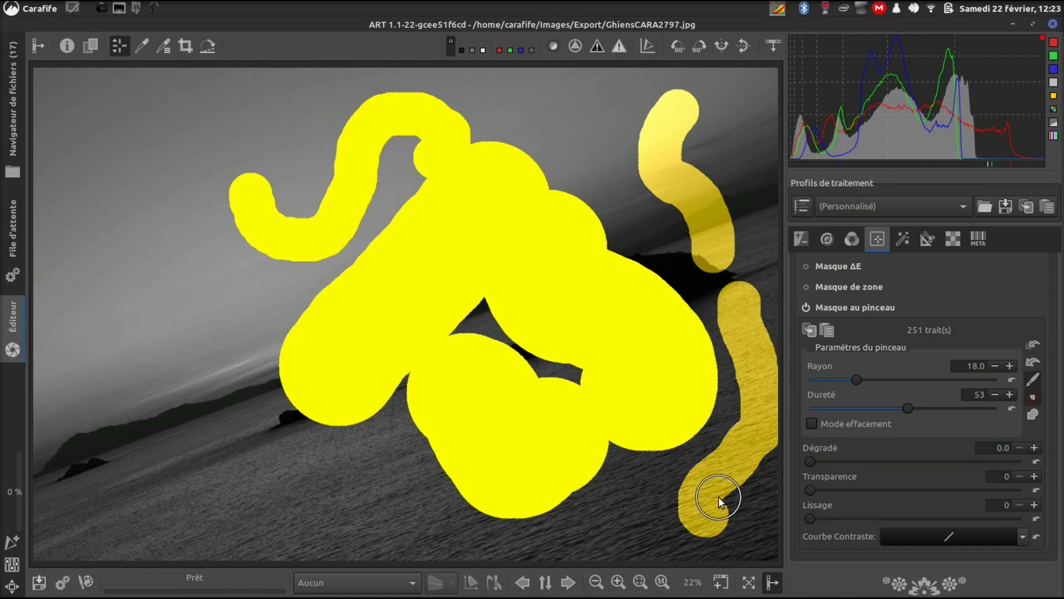
# - Enable Mode effacement and erase paths through the painted mask with Dureté at 100, and one more with Dureté at 47
pyautogui.click(814, 422)
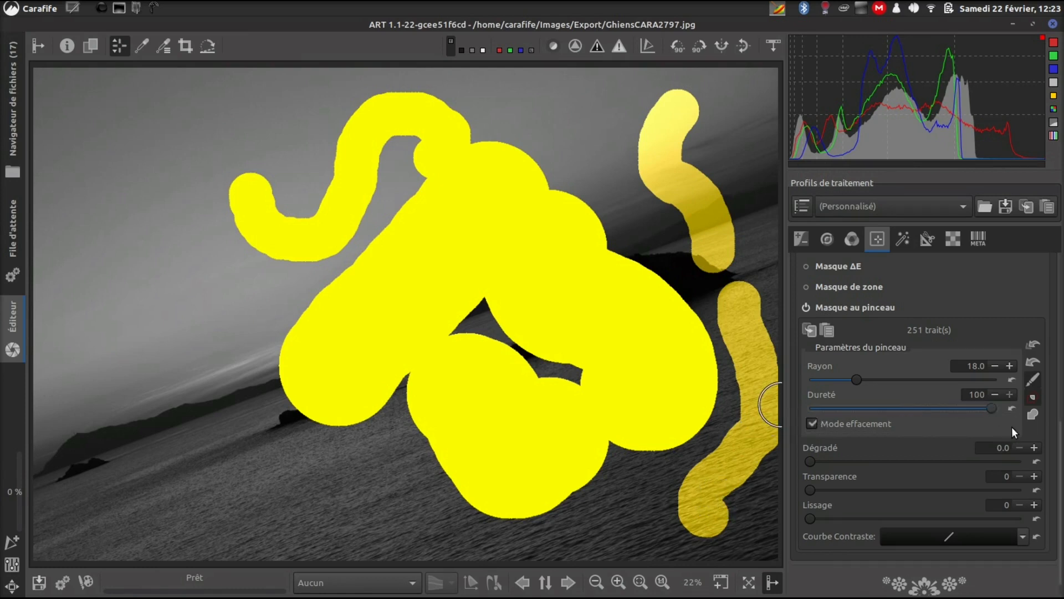
pyautogui.moveTo(565, 157); pyautogui.dragTo(457, 325)
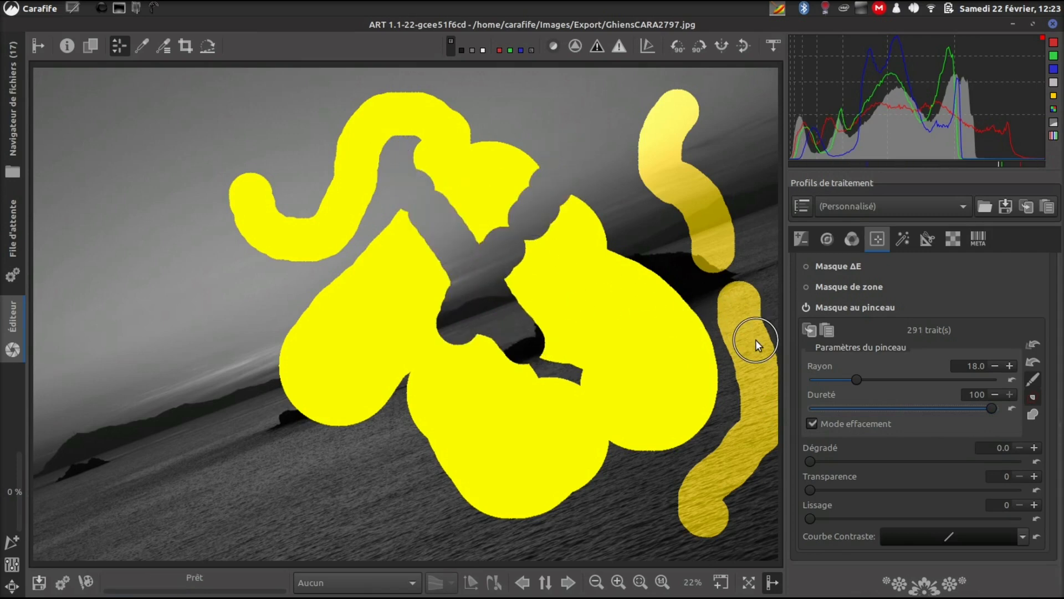
pyautogui.moveTo(992, 409); pyautogui.dragTo(898, 406)
pyautogui.moveTo(337, 260); pyautogui.dragTo(381, 366)
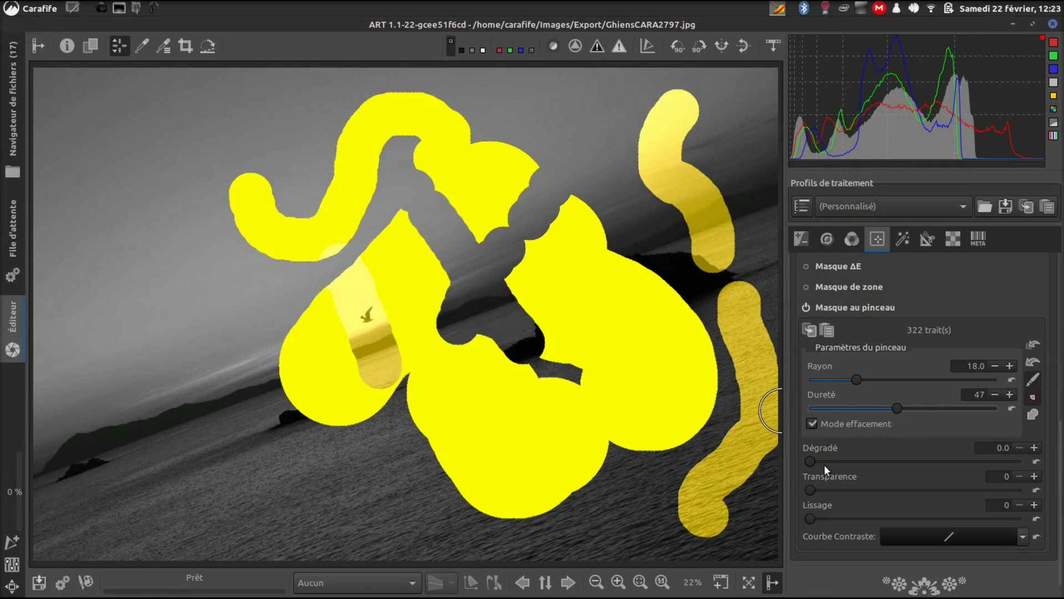
# - Soften the brush mask with Dégradé 28.2, Transparence 36 and Lissage 32
pyautogui.moveTo(811, 458); pyautogui.dragTo(869, 459)
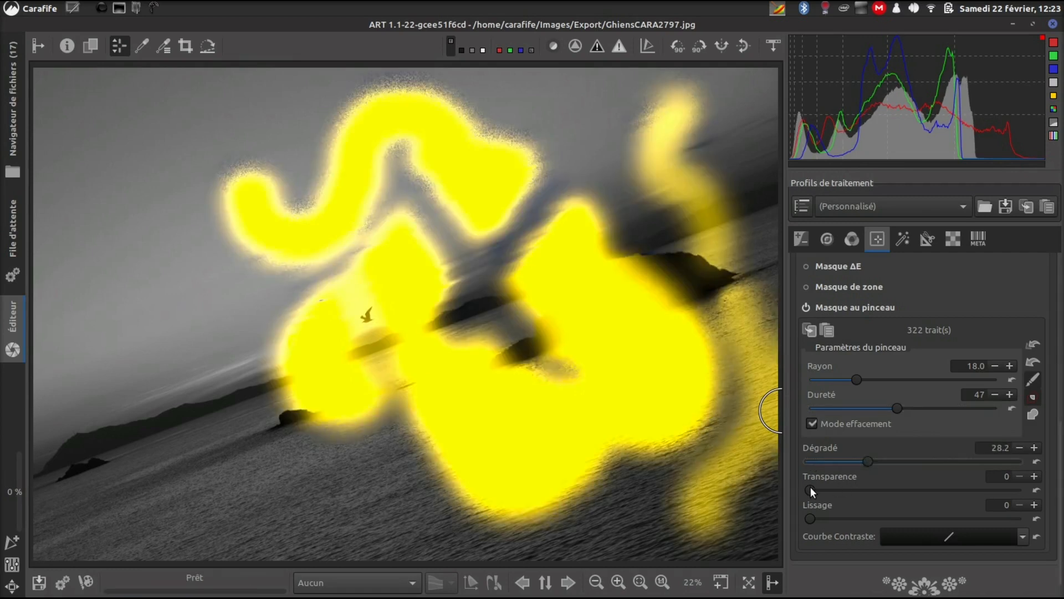
pyautogui.moveTo(810, 487); pyautogui.dragTo(884, 489)
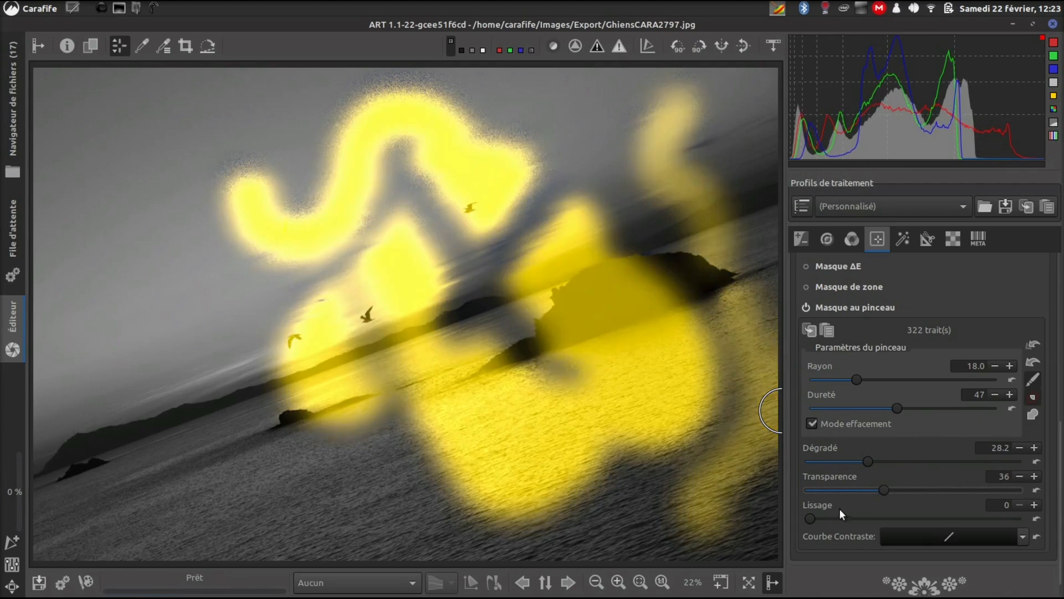
pyautogui.moveTo(812, 518); pyautogui.dragTo(878, 518)
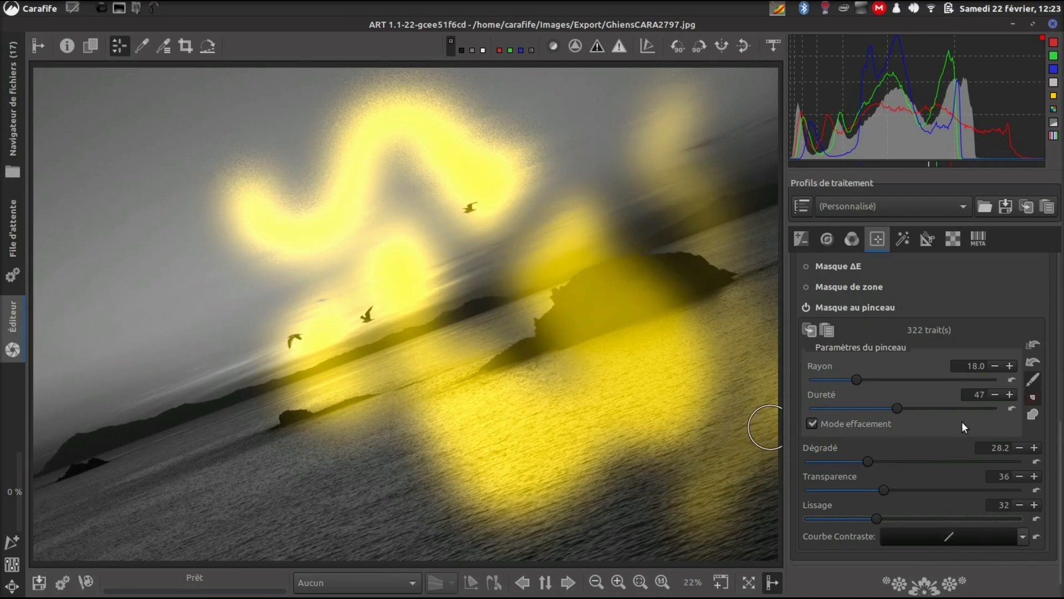
# - Undo the latest erasing strokes and clear all remaining strokes from the brush mask
pyautogui.click(1033, 362)
pyautogui.click(1031, 362)
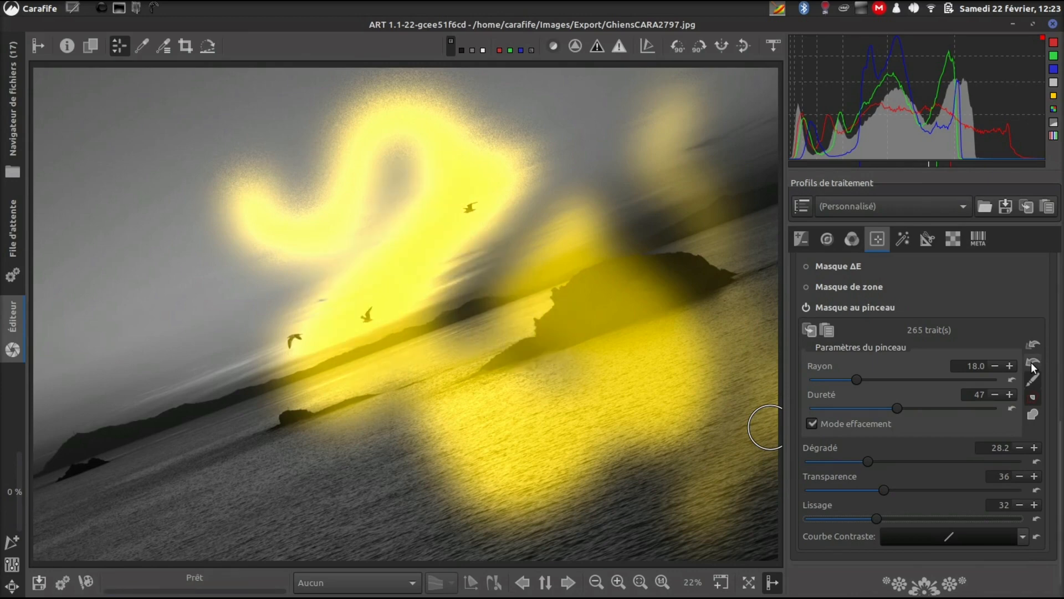
pyautogui.click(1028, 346)
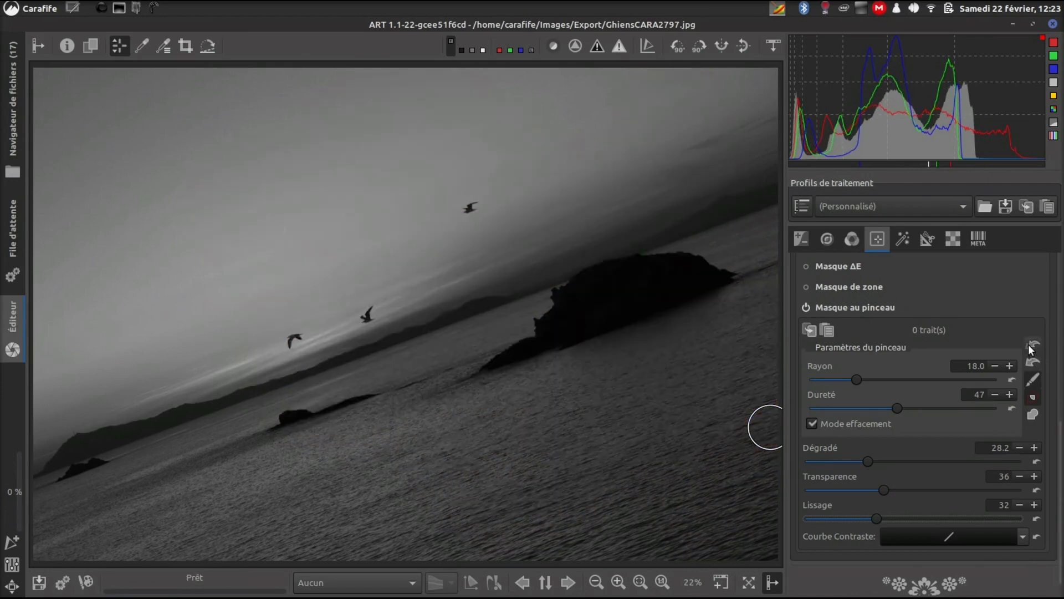